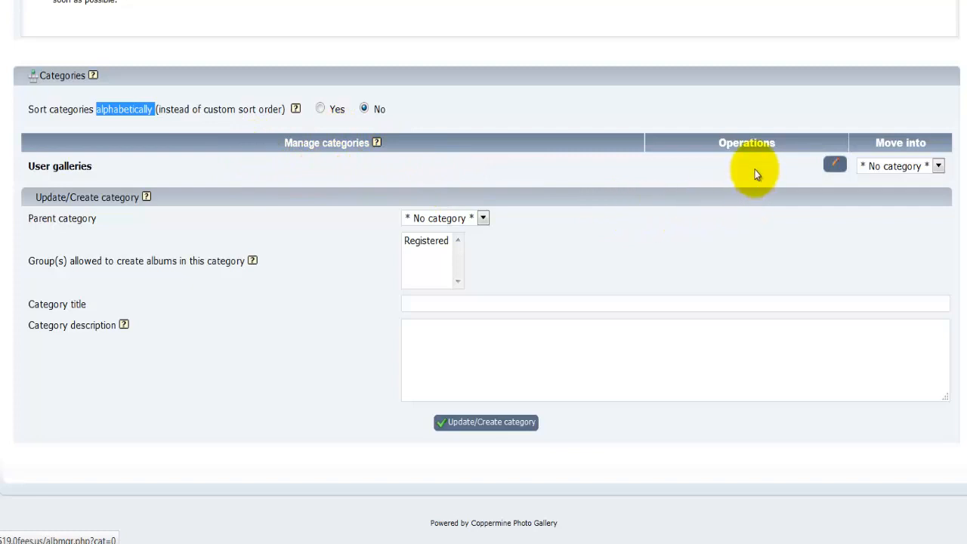
pyautogui.click(874, 168)
pyautogui.click(874, 167)
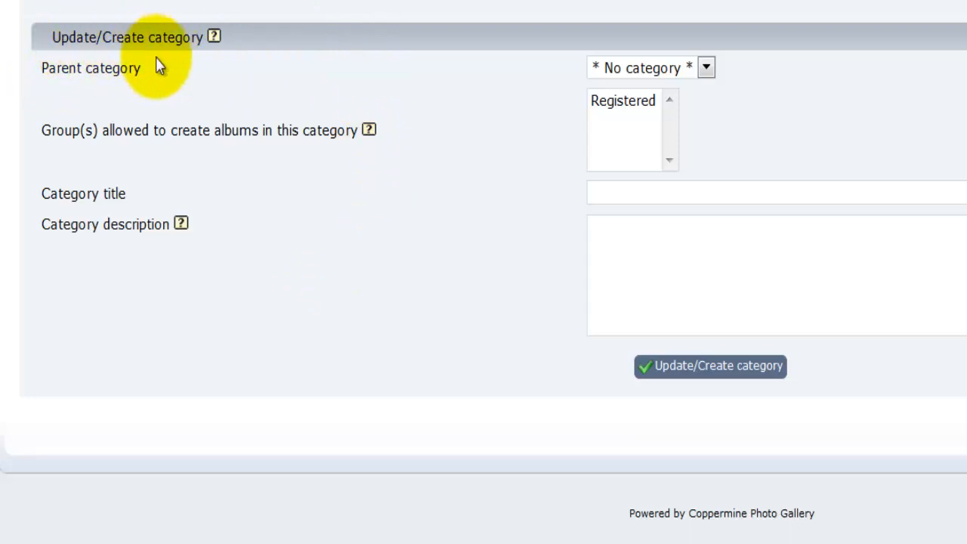
pyautogui.doubleClick(125, 37)
pyautogui.click(68, 41)
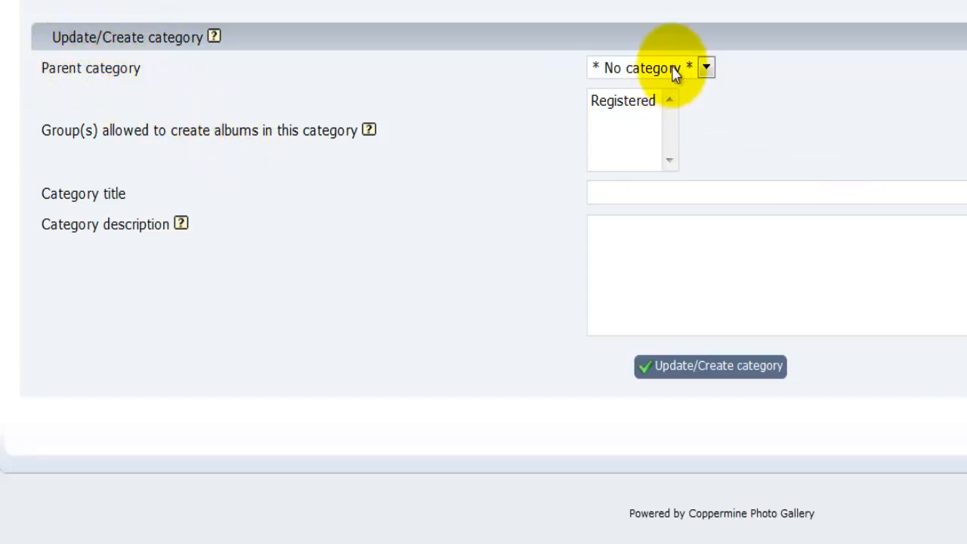
# Create a top-level category "My pictures" for the Registered group, described as "This is a category where all of my pictures are going to be stored."
pyautogui.click(701, 68)
pyautogui.click(698, 69)
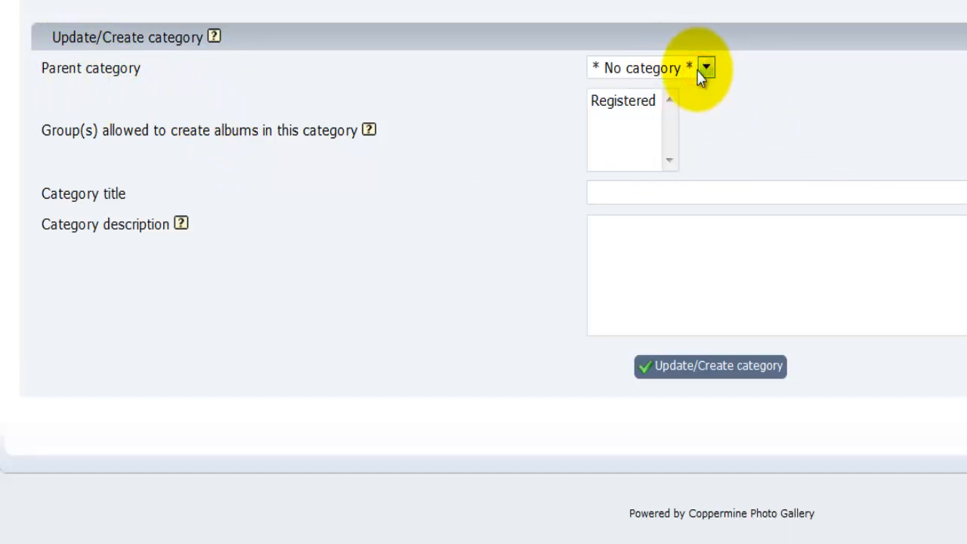
pyautogui.click(645, 104)
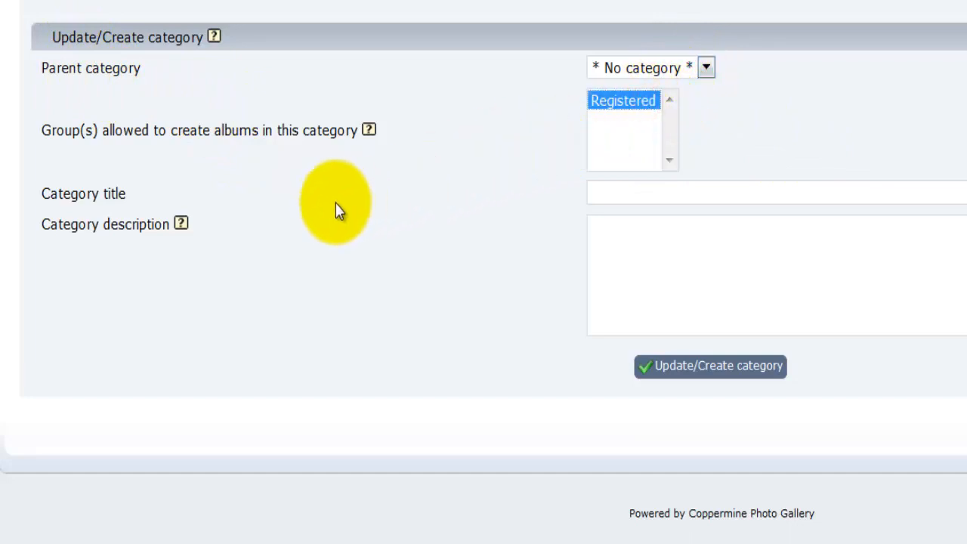
pyautogui.click(642, 201)
pyautogui.click(621, 247)
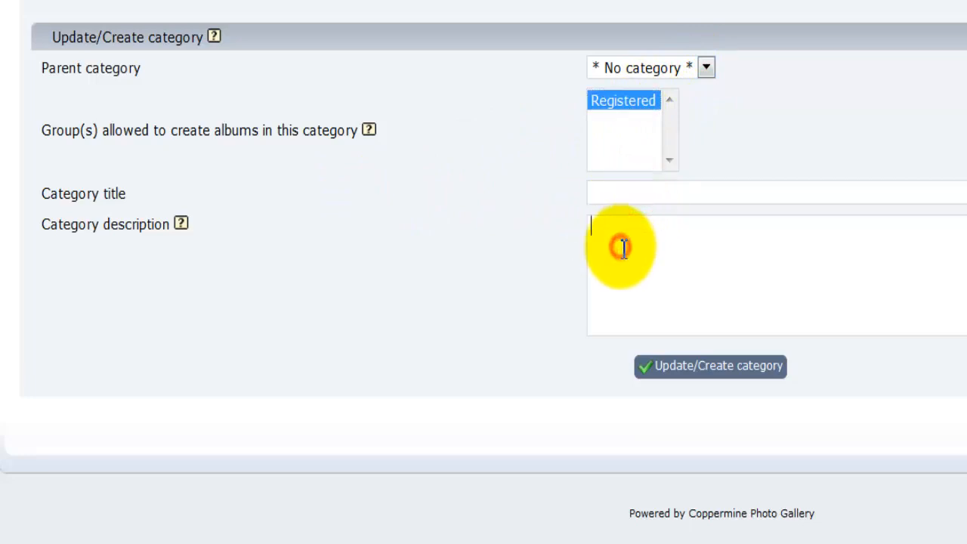
pyautogui.click(622, 197)
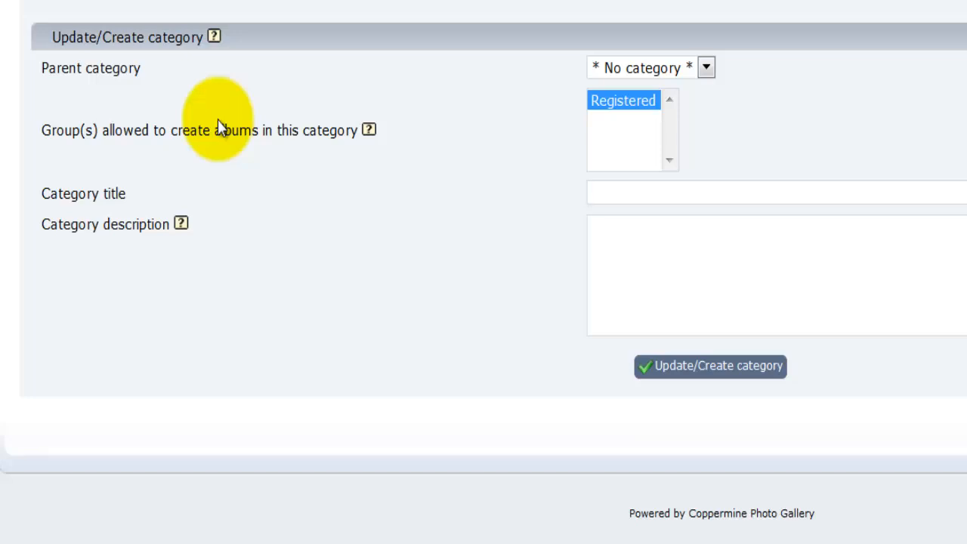
pyautogui.write('My pictures')
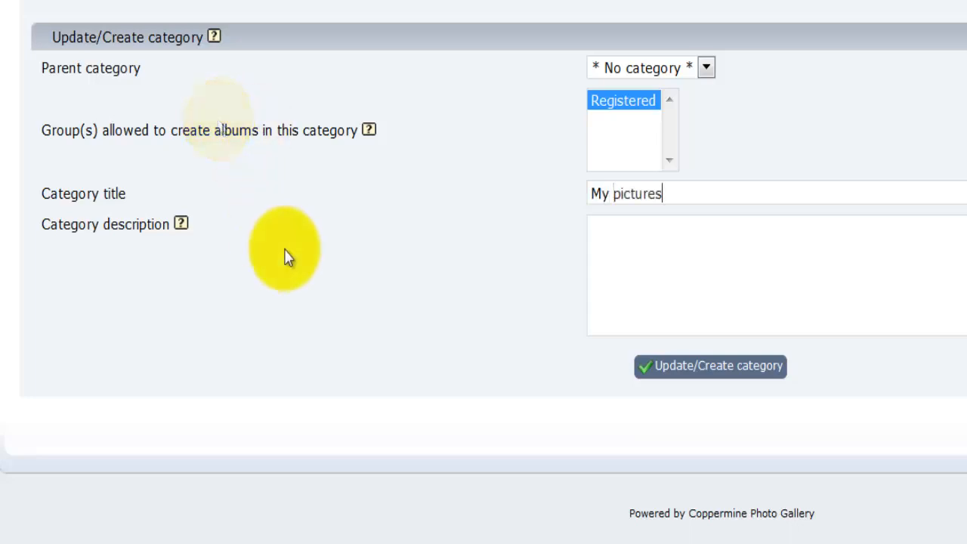
pyautogui.click(593, 258)
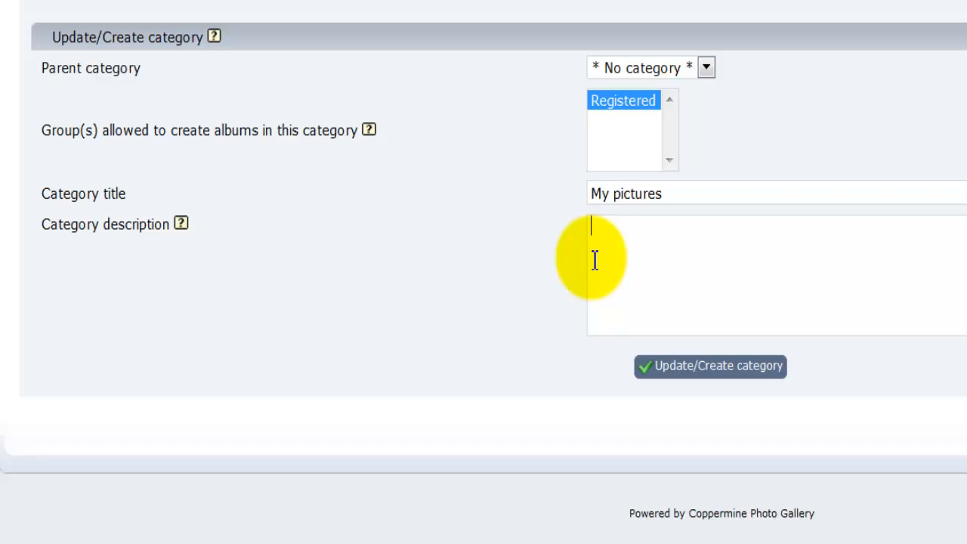
pyautogui.write('This is a category where all of my pictures are going to be stored.')
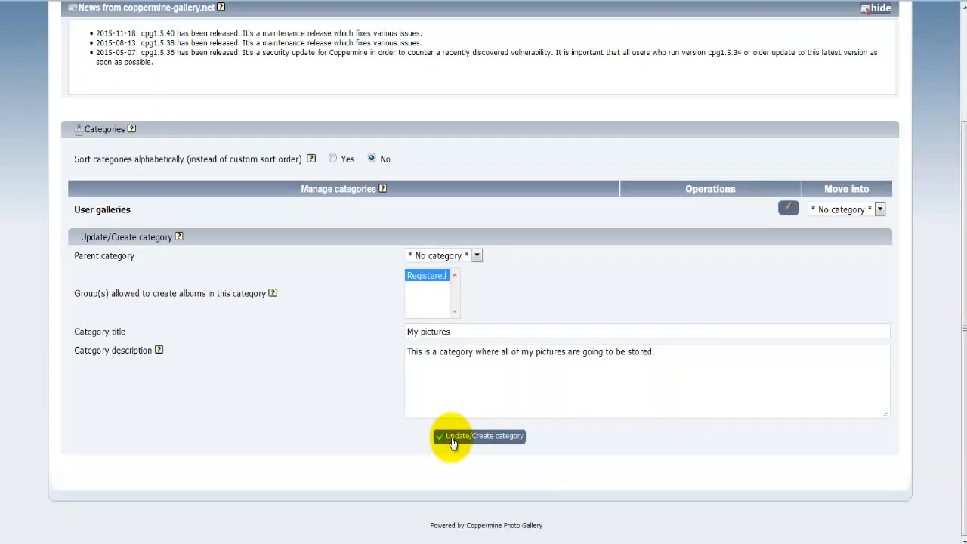
pyautogui.click(451, 439)
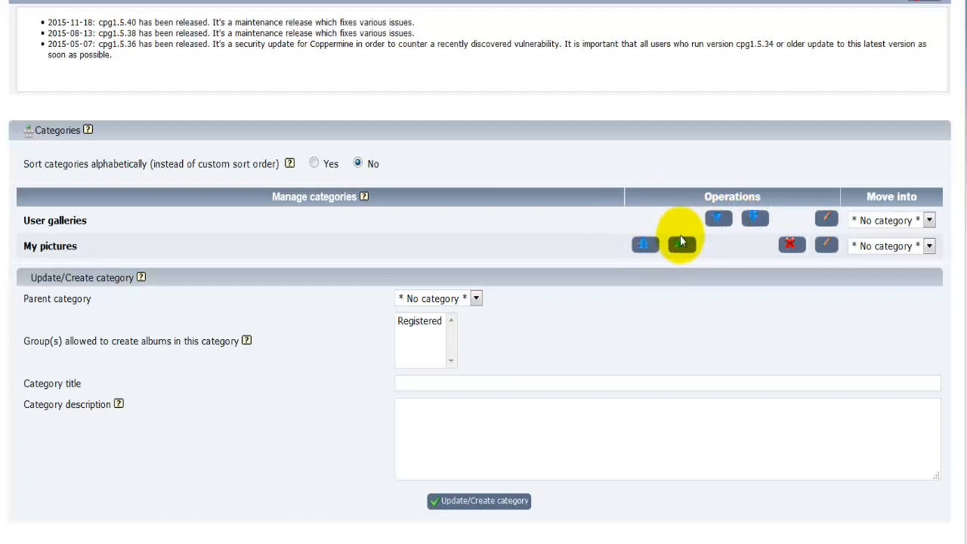
# Create a second top-level category titled "test" with the description "test"
pyautogui.scroll(-2, 355, 302)
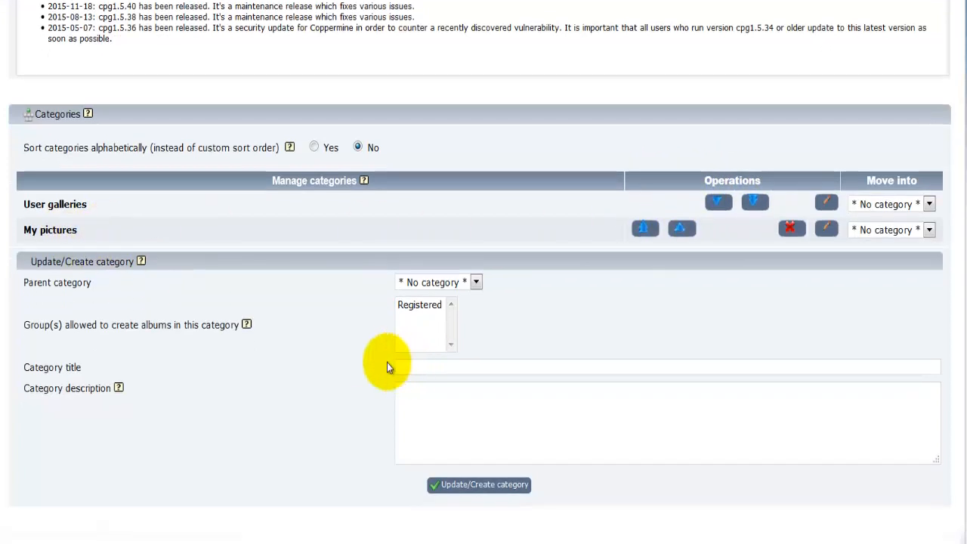
pyautogui.click(405, 306)
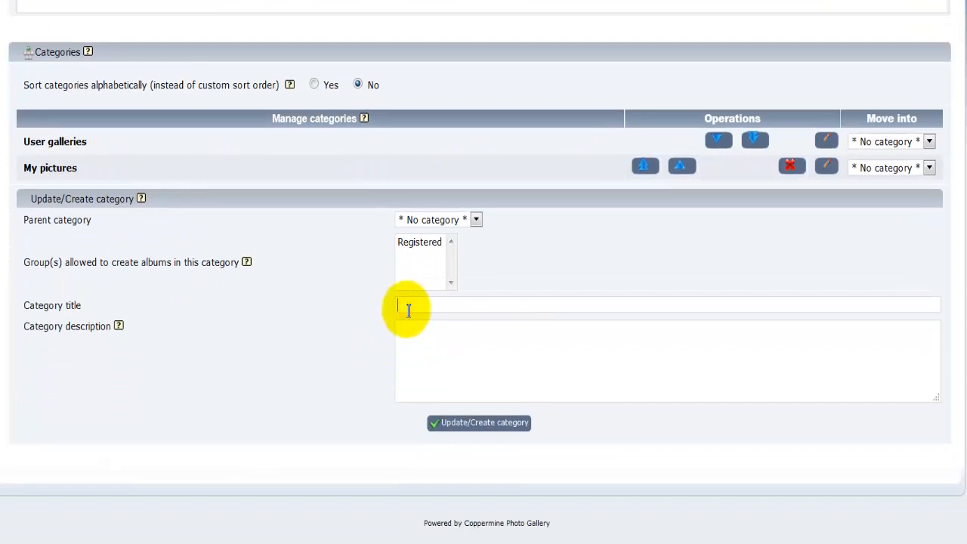
pyautogui.write('test')
pyautogui.press('Tab')
pyautogui.write('test')
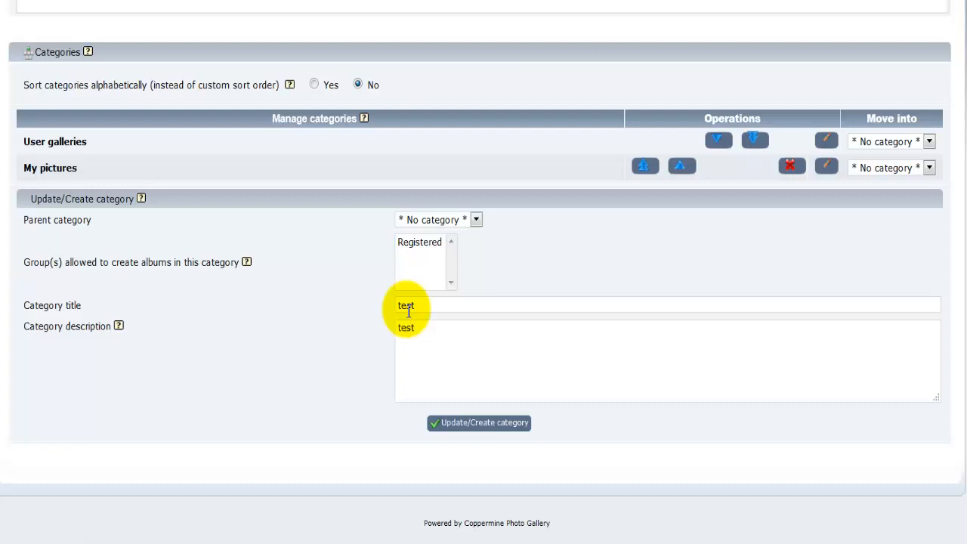
pyautogui.click(442, 421)
# Move the test category up one place, and move My pictures to the first position in the category order
pyautogui.scroll(-2, 423, 383)
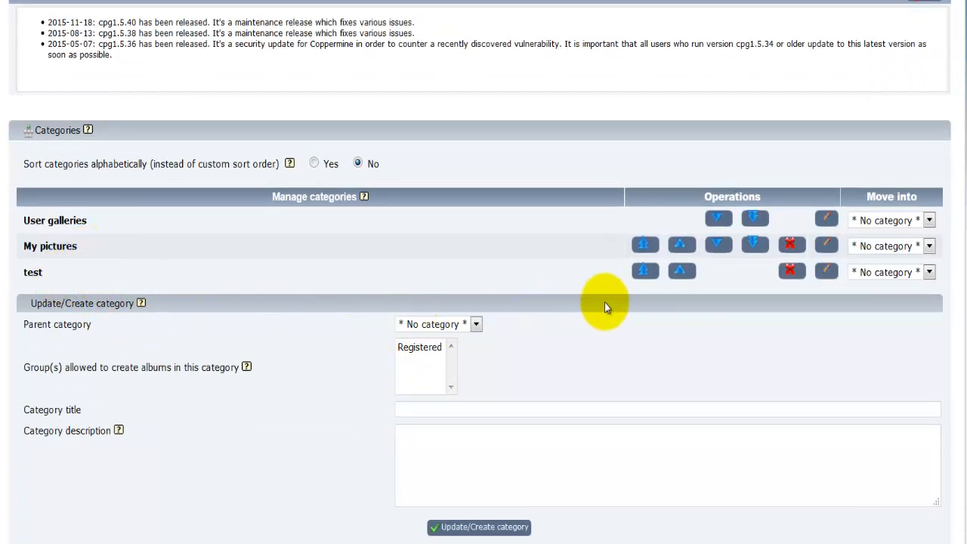
pyautogui.click(680, 272)
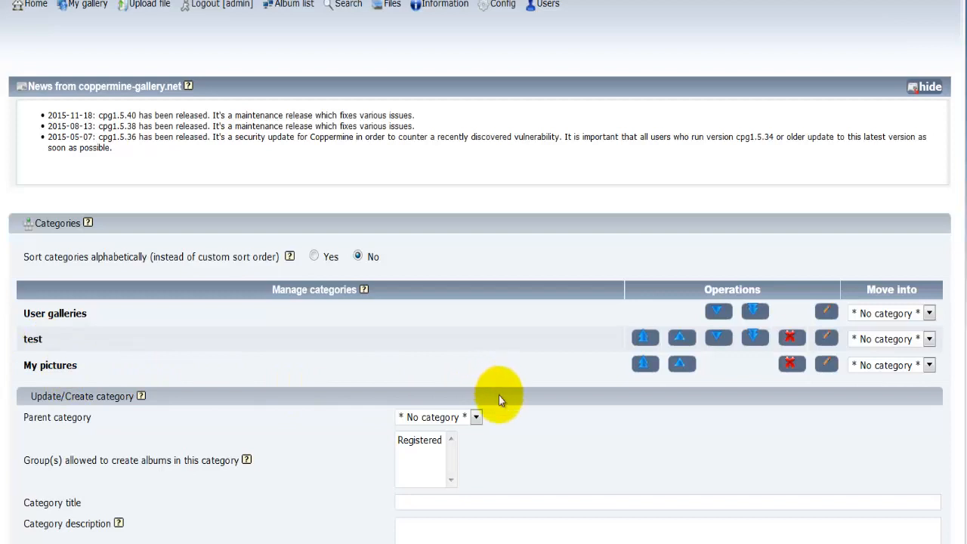
pyautogui.click(644, 366)
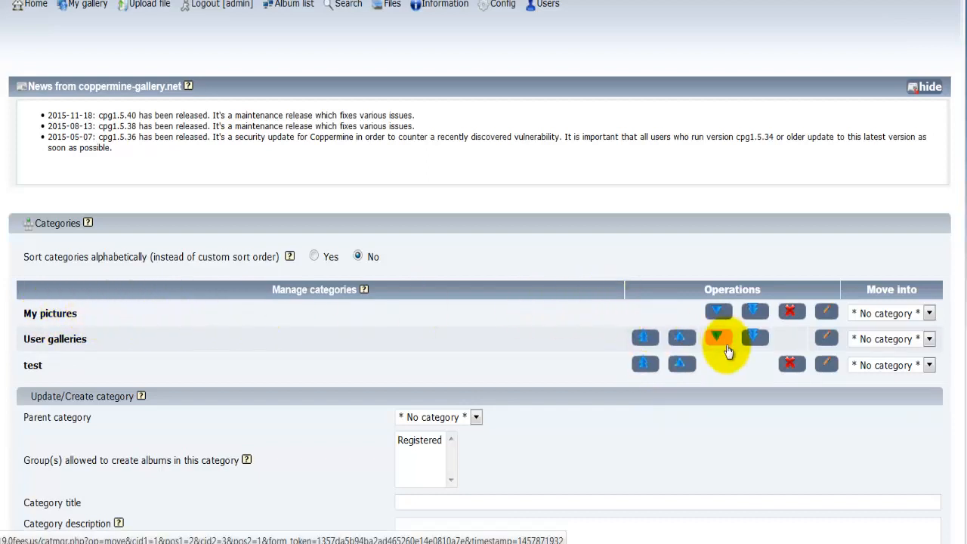
# Make the test category a subcategory of My pictures
pyautogui.scroll(-2, 725, 341)
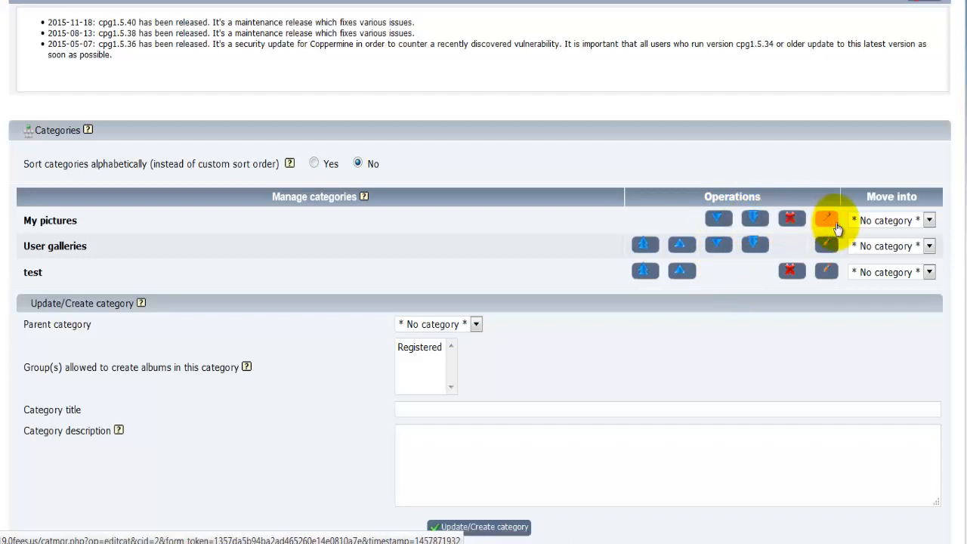
pyautogui.click(907, 224)
pyautogui.click(906, 225)
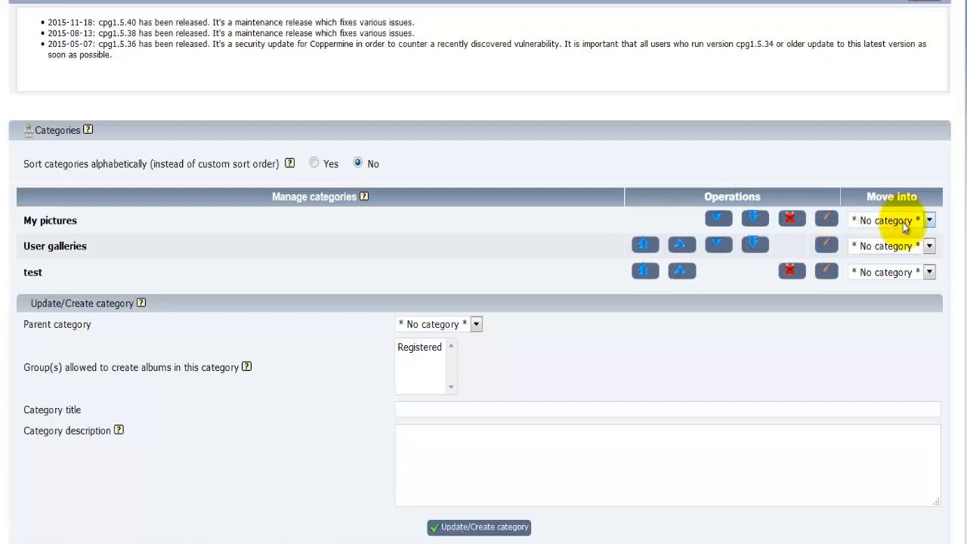
pyautogui.click(909, 275)
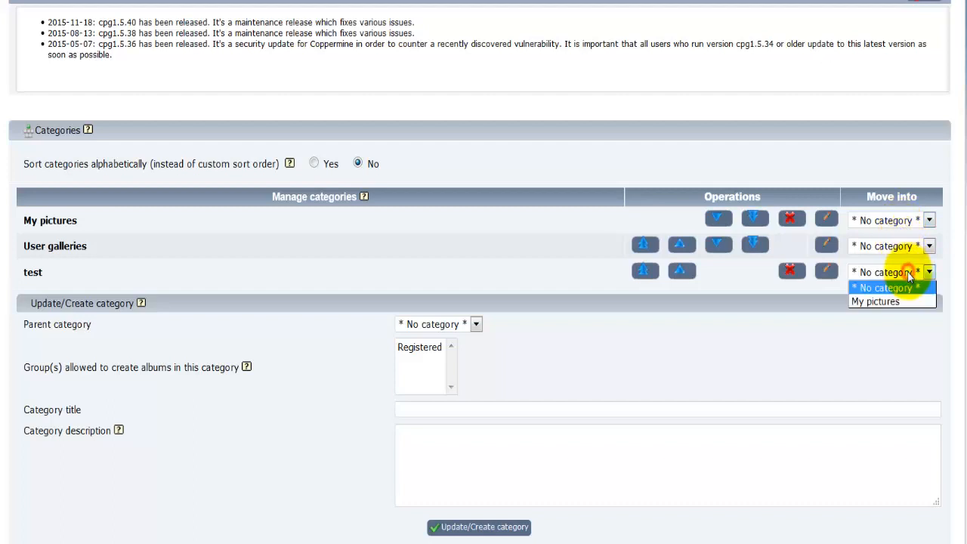
pyautogui.click(889, 300)
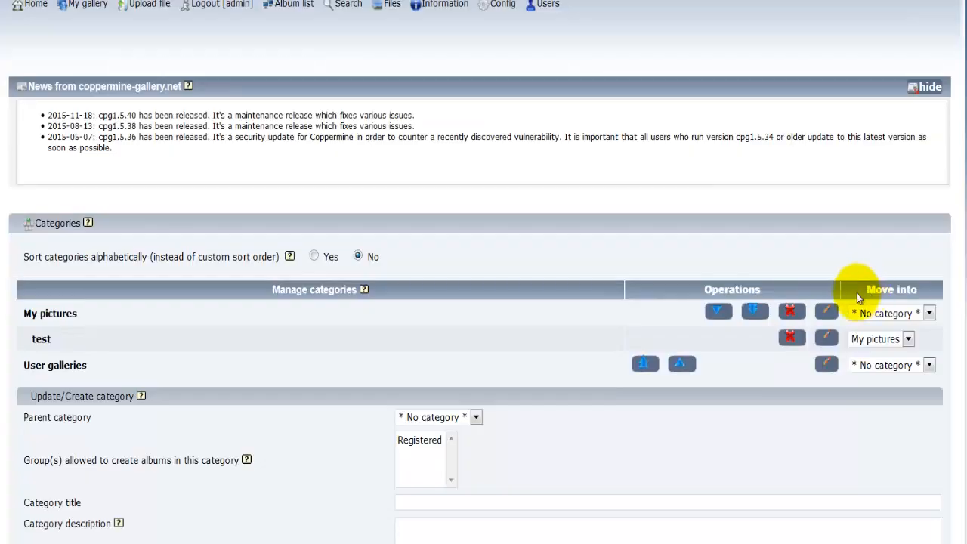
# Delete the test subcategory under My pictures and accept the deletion
pyautogui.scroll(-2, 173, 347)
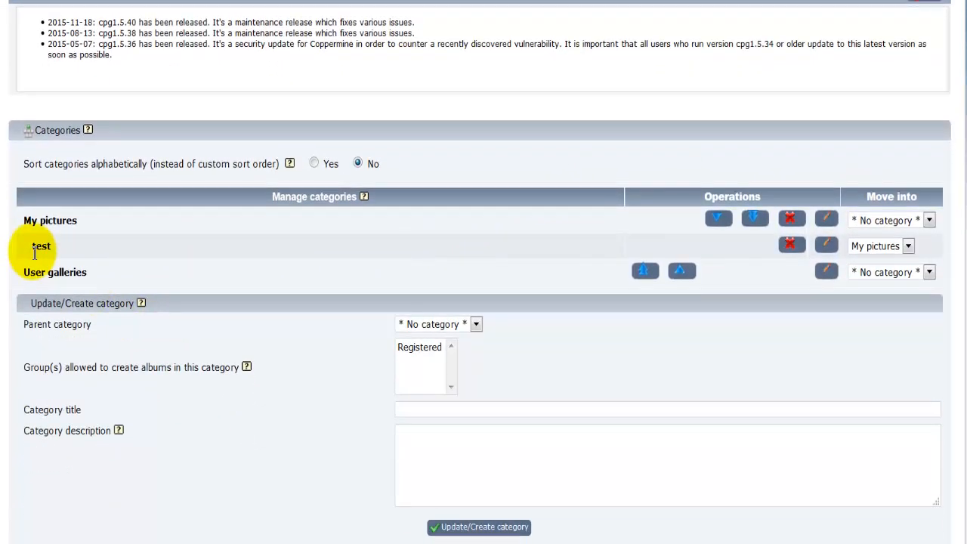
pyautogui.doubleClick(39, 248)
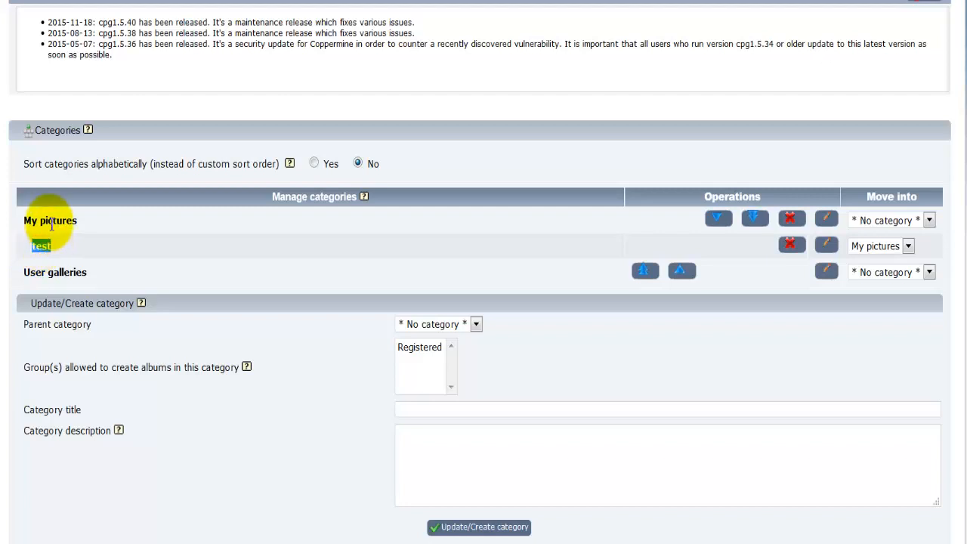
pyautogui.moveTo(21, 220); pyautogui.dragTo(80, 220)
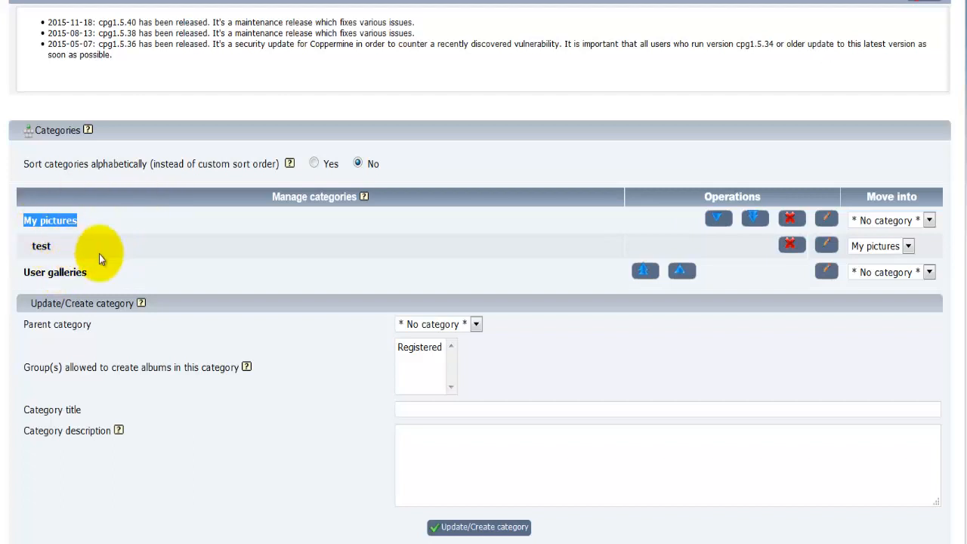
pyautogui.click(790, 244)
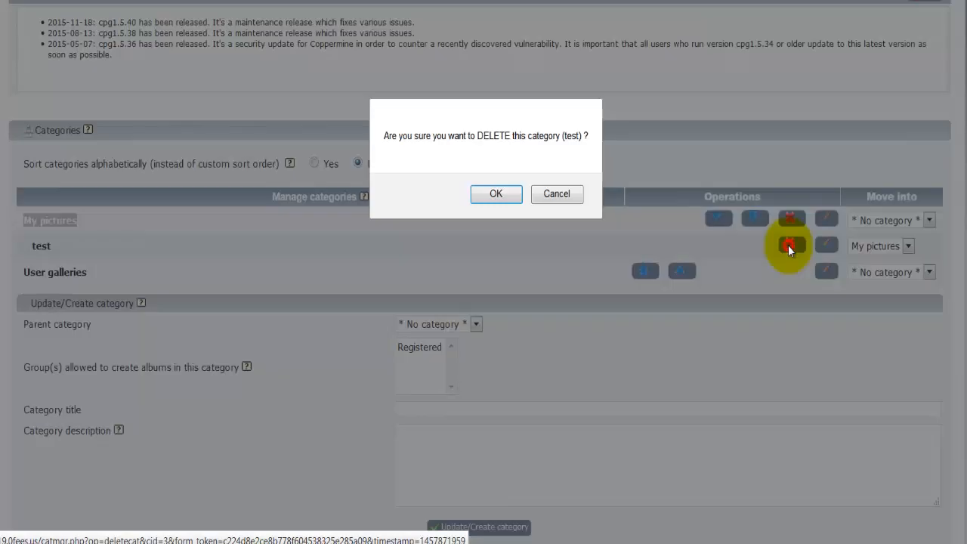
pyautogui.click(517, 199)
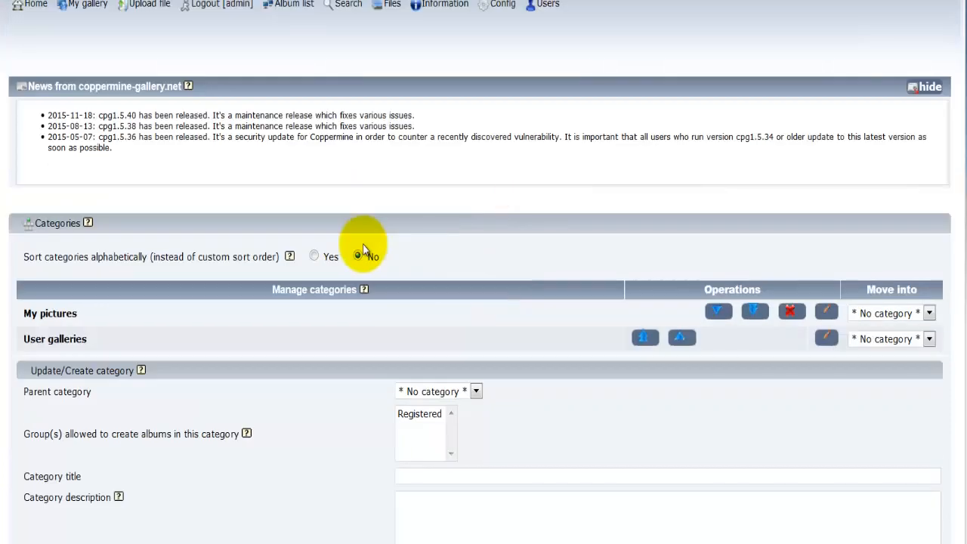
pyautogui.scroll(-3, 300, 318)
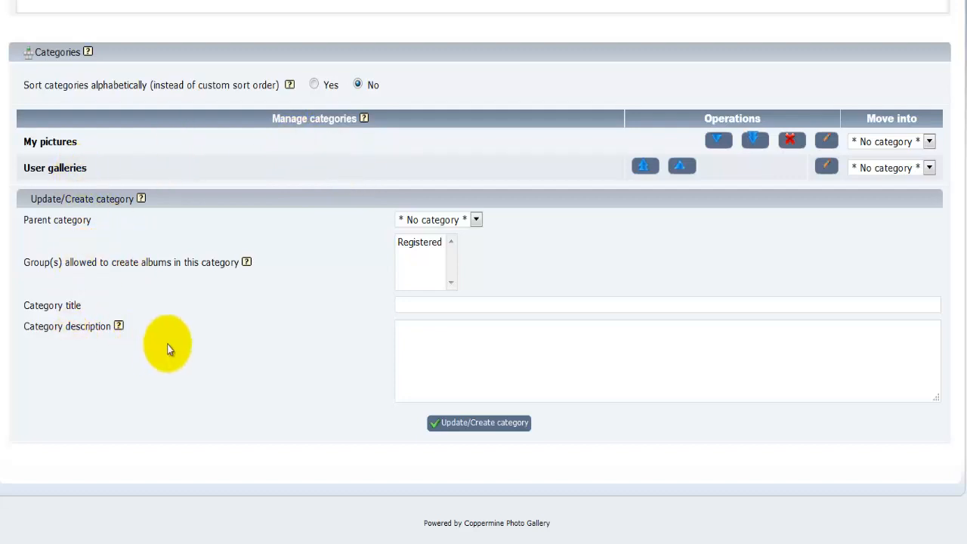
pyautogui.scroll(2, 244, 367)
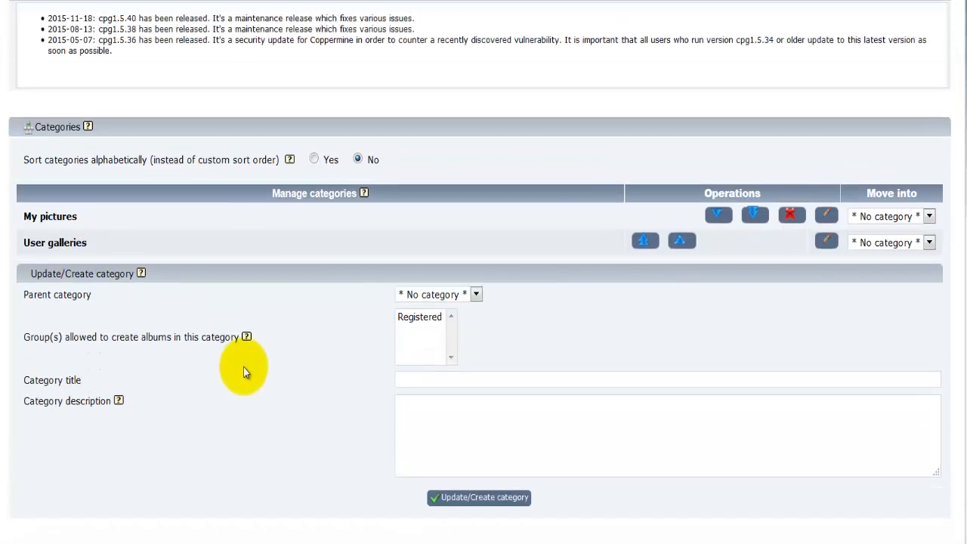
pyautogui.scroll(-2, 244, 367)
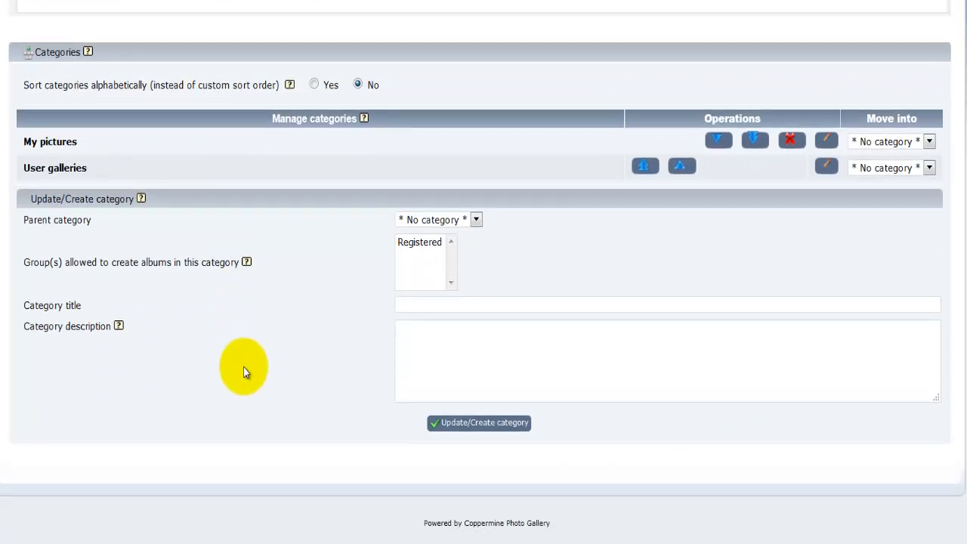
# Open the album management page for the gallery's files
pyautogui.scroll(3, 243, 371)
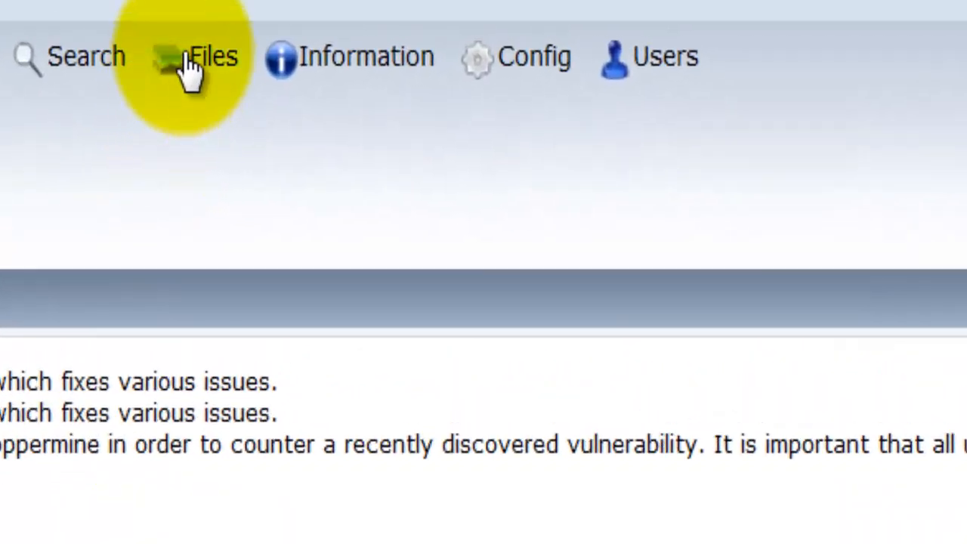
pyautogui.click(190, 68)
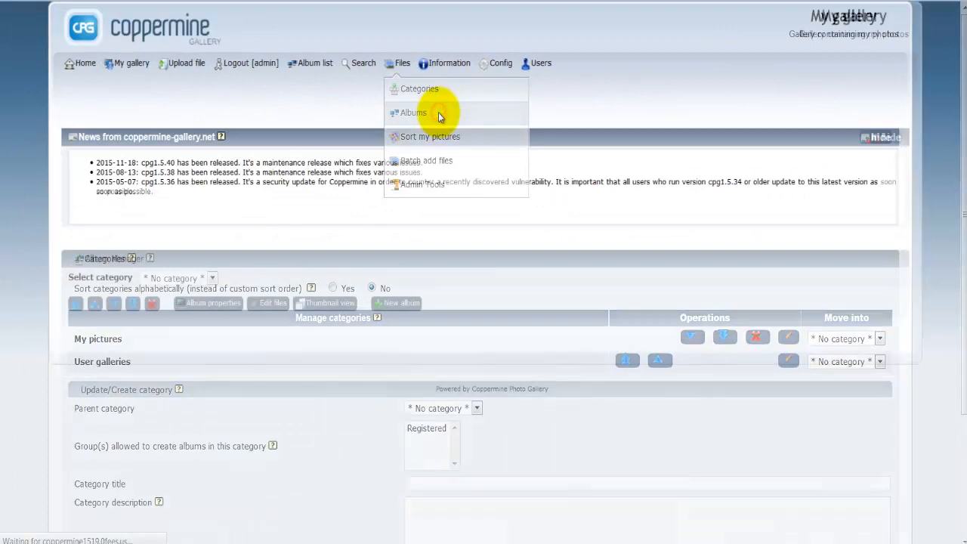
pyautogui.click(333, 223)
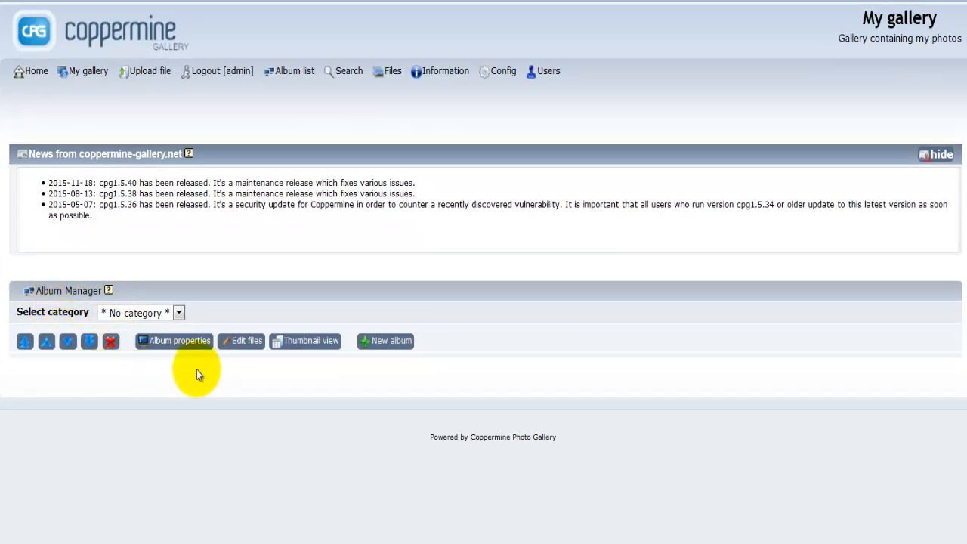
# Add an album named "New Album" with no category selected
pyautogui.click(375, 344)
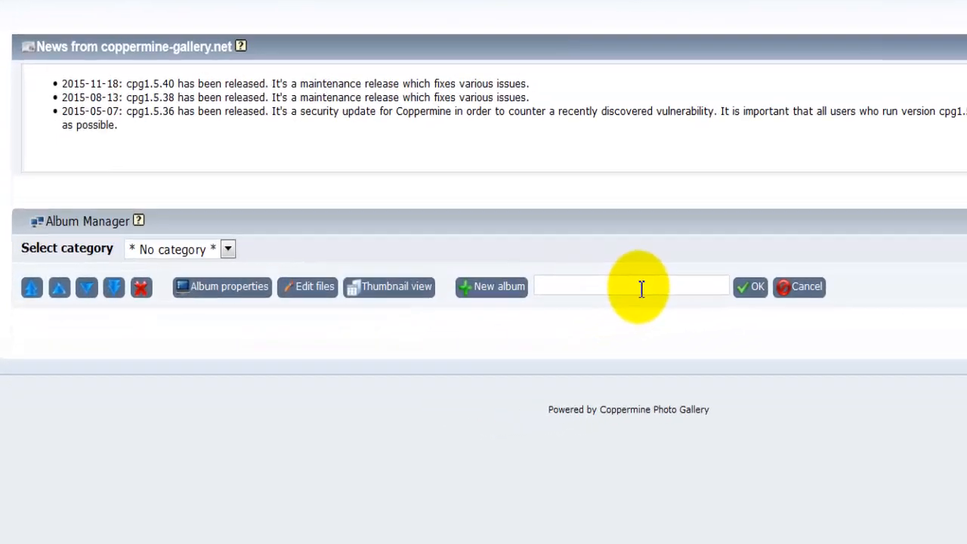
pyautogui.click(503, 343)
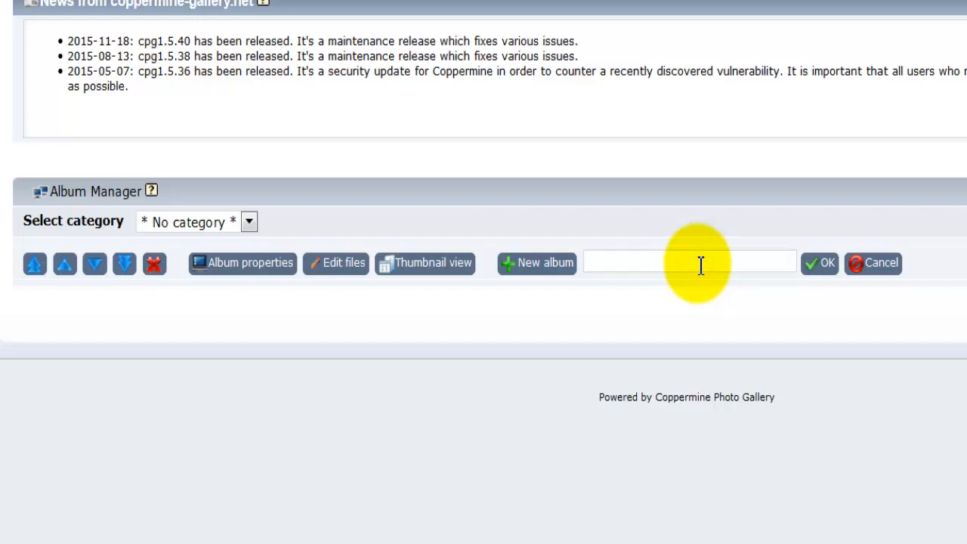
pyautogui.write('New Album')
pyautogui.click(826, 263)
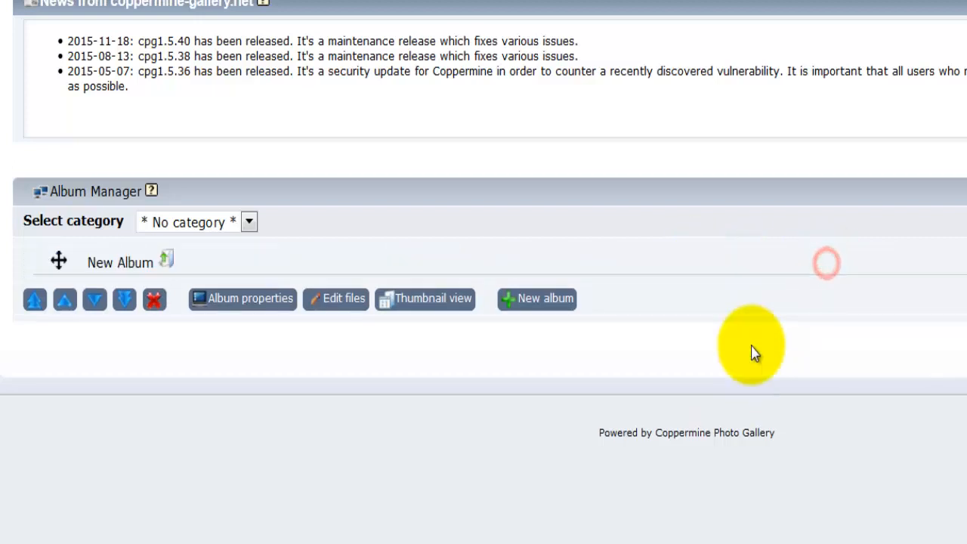
pyautogui.moveTo(107, 253)
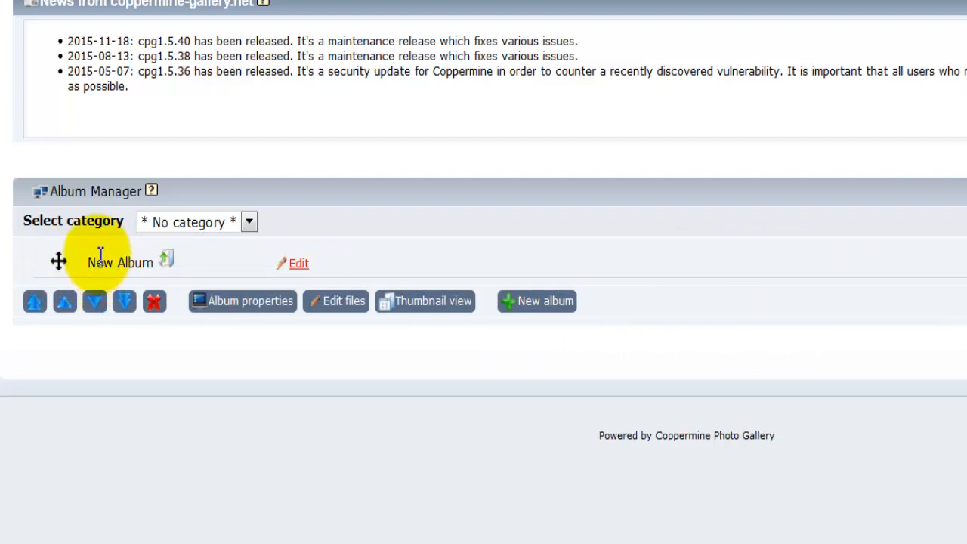
# Select New Album in the album manager and open its album properties page
pyautogui.click(300, 263)
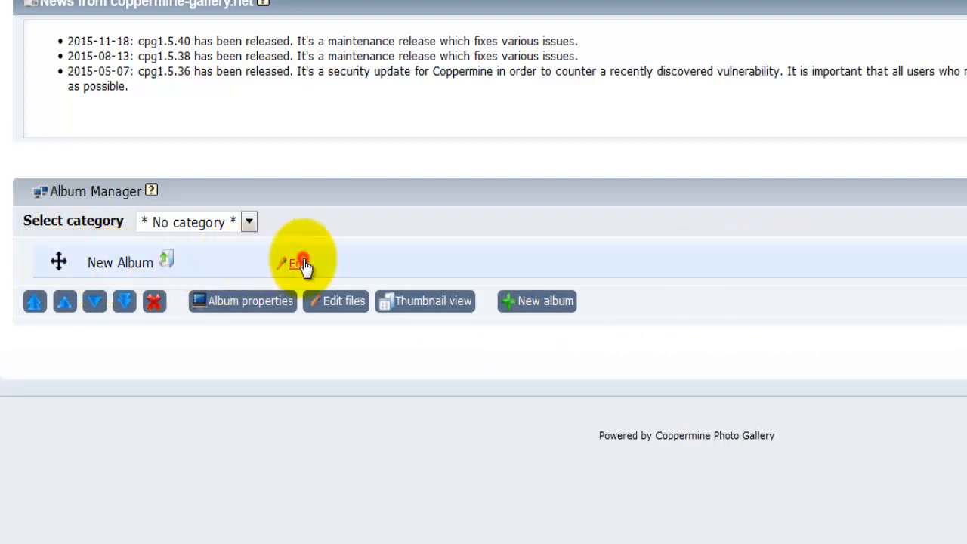
pyautogui.moveTo(663, 300); pyautogui.dragTo(585, 300)
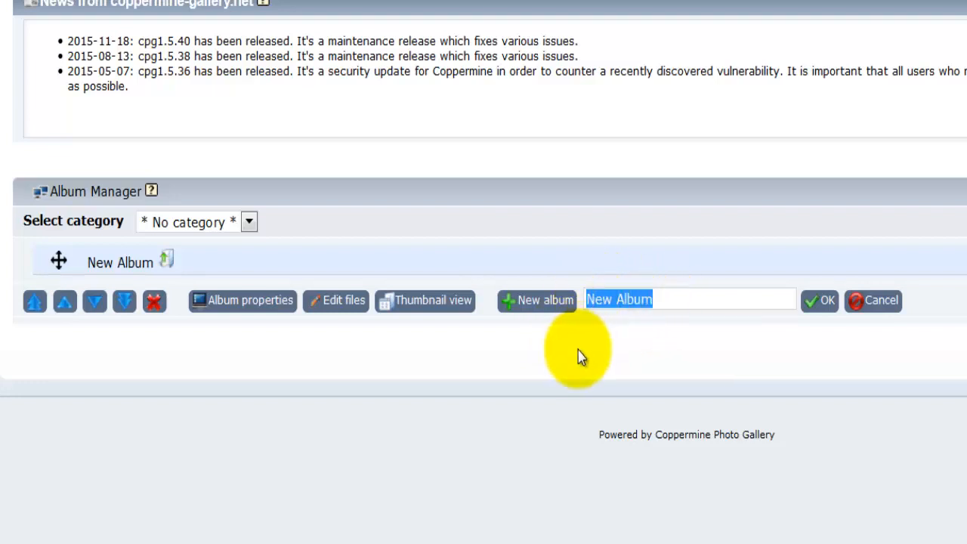
pyautogui.click(541, 355)
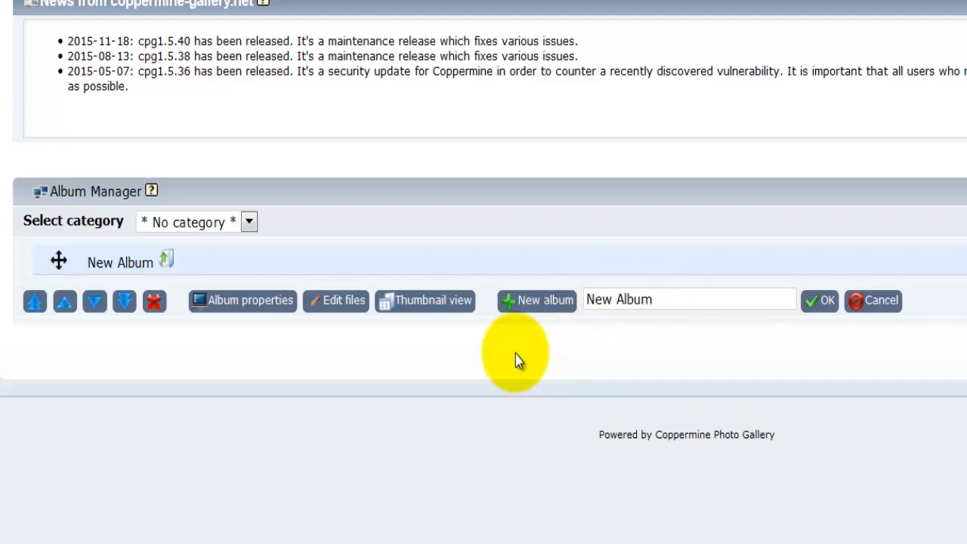
pyautogui.click(265, 306)
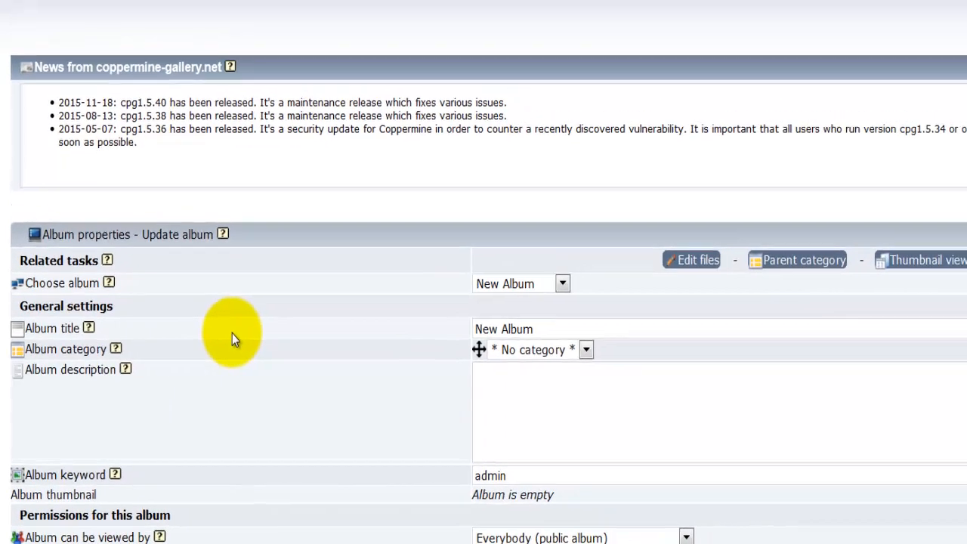
pyautogui.scroll(-3, 227, 344)
pyautogui.scroll(-5, 222, 348)
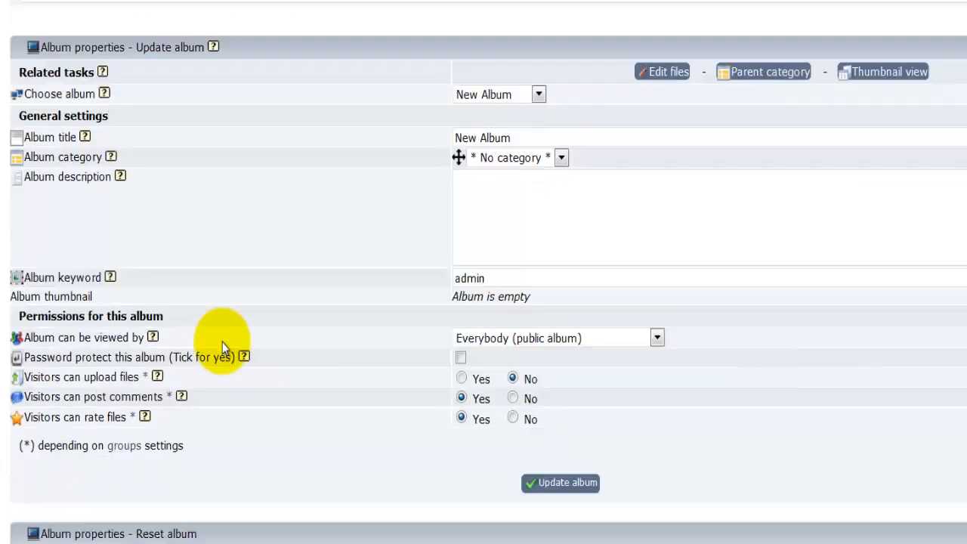
pyautogui.scroll(2, 222, 348)
pyautogui.scroll(3, 222, 348)
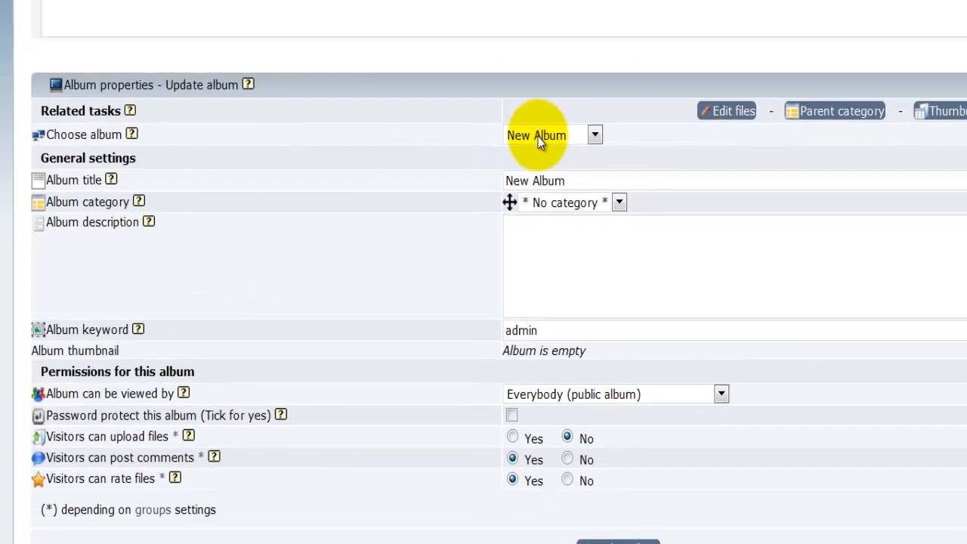
# Choose New Album as the album to update and set its album category to My pictures
pyautogui.click(495, 125)
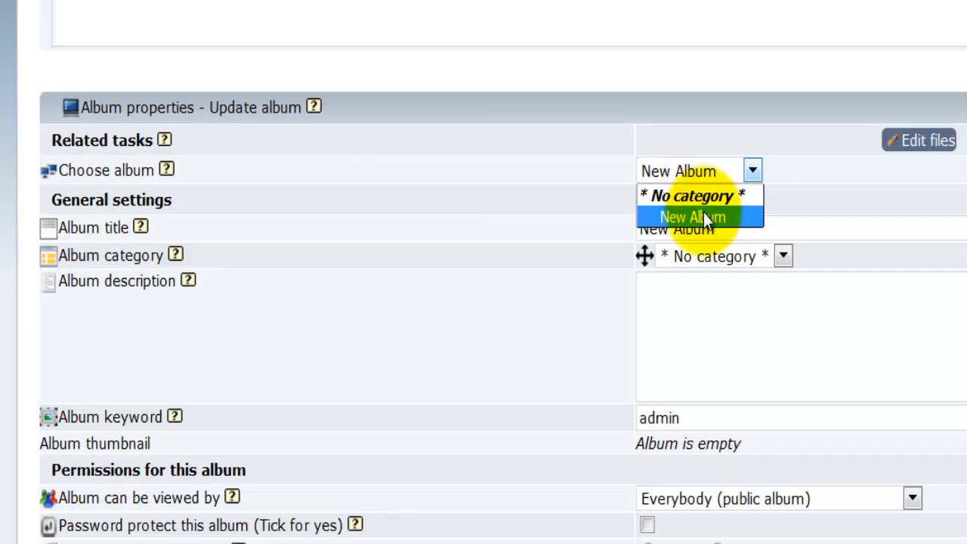
pyautogui.click(718, 216)
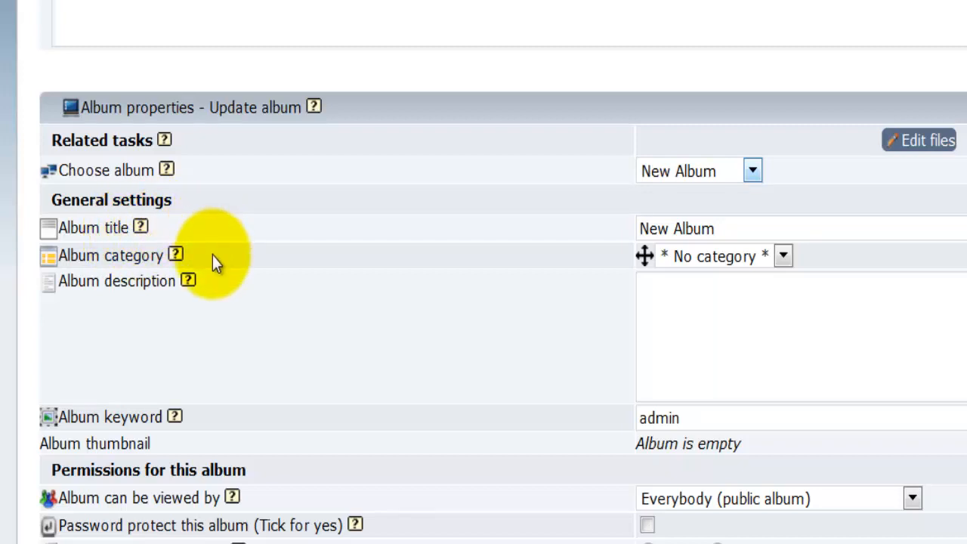
pyautogui.click(779, 256)
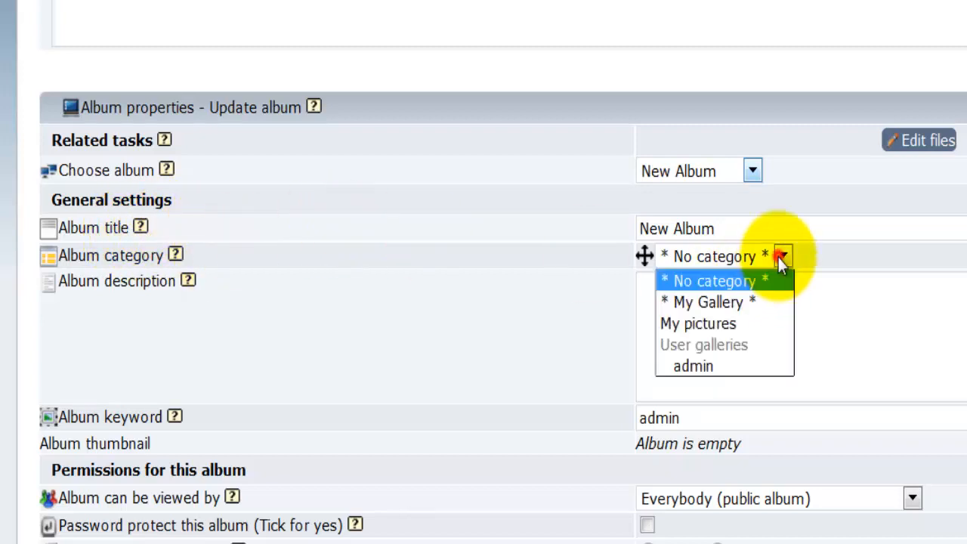
pyautogui.click(750, 325)
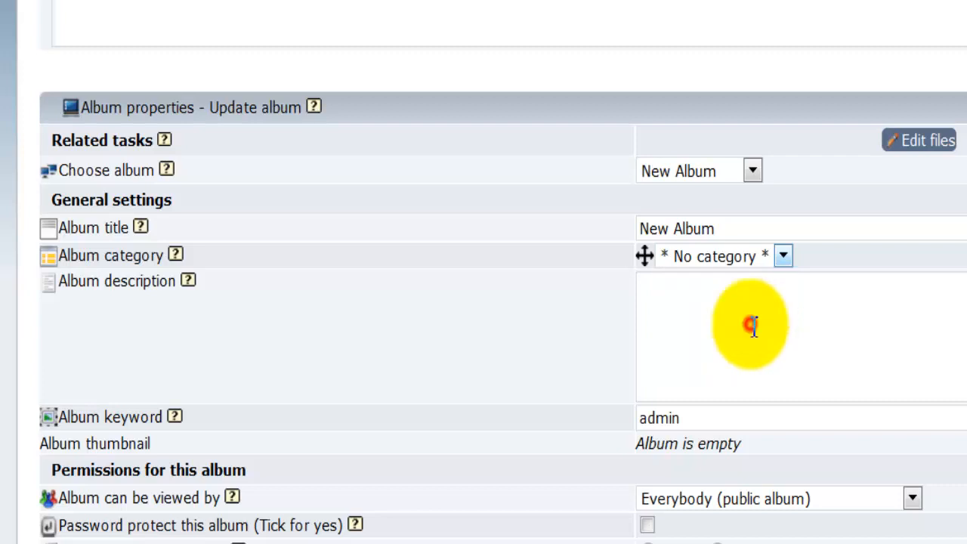
pyautogui.click(714, 325)
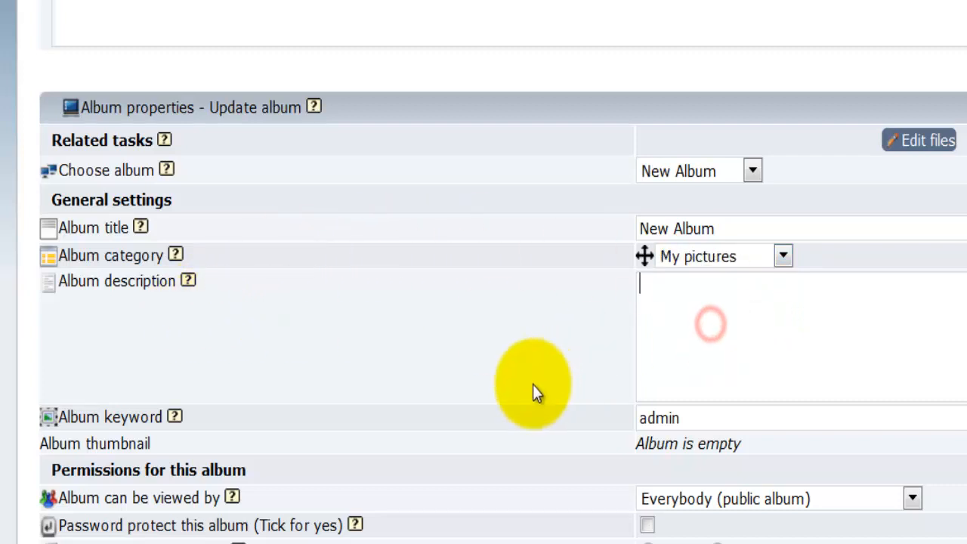
# Examine the album's keyword, thumbnail and viewing permission settings
pyautogui.scroll(-3, 533, 389)
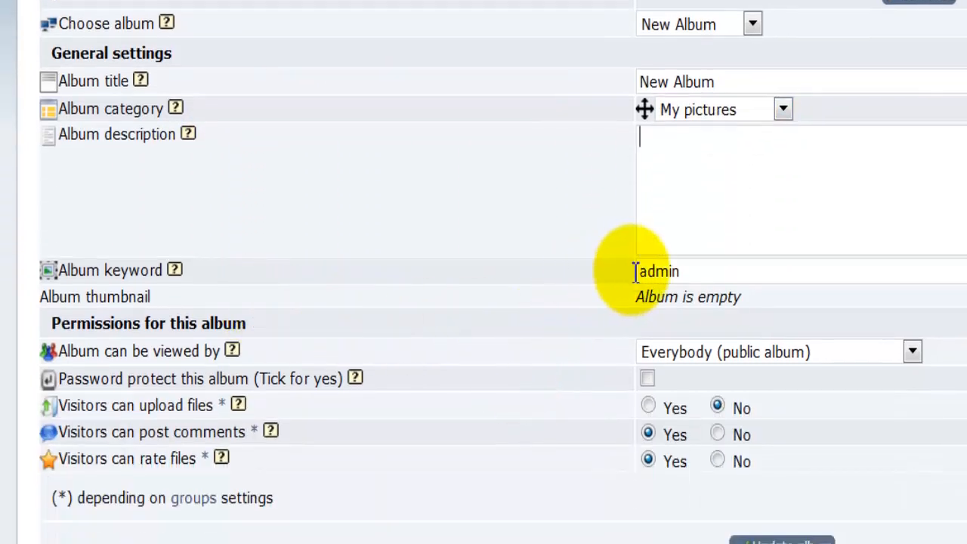
pyautogui.doubleClick(672, 273)
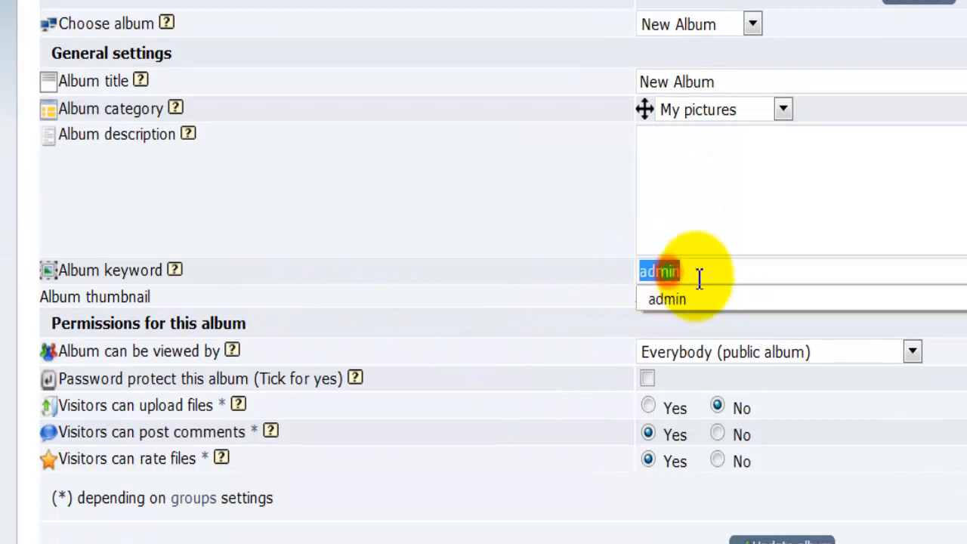
pyautogui.click(729, 273)
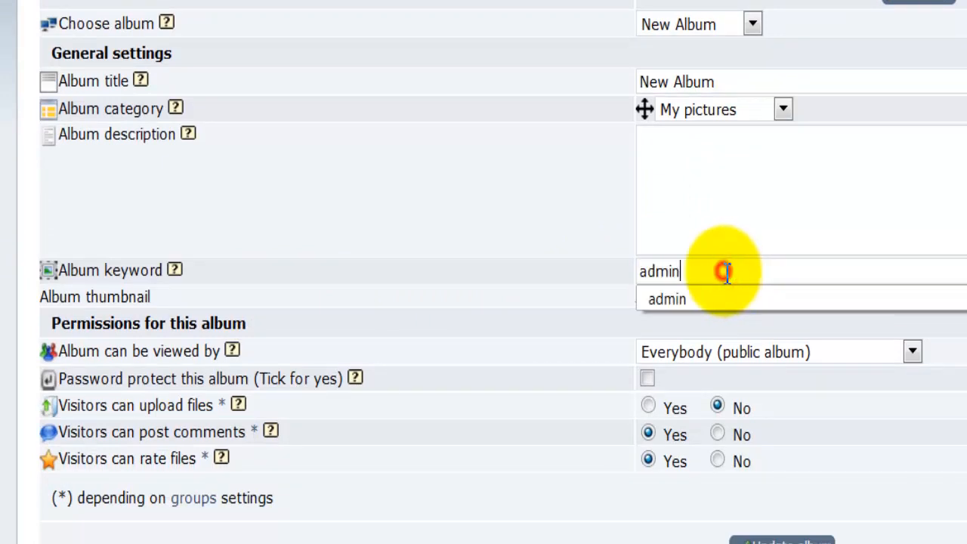
pyautogui.click(573, 273)
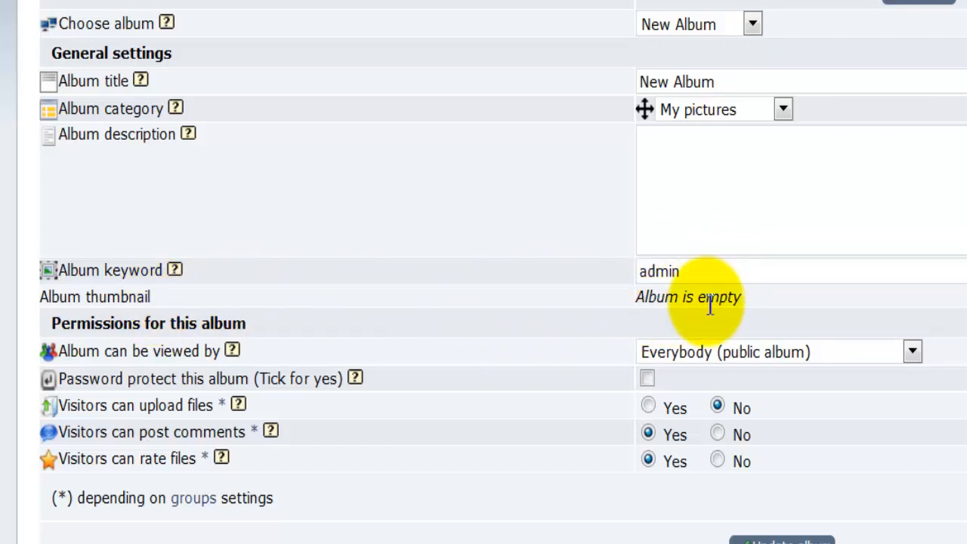
pyautogui.doubleClick(649, 295)
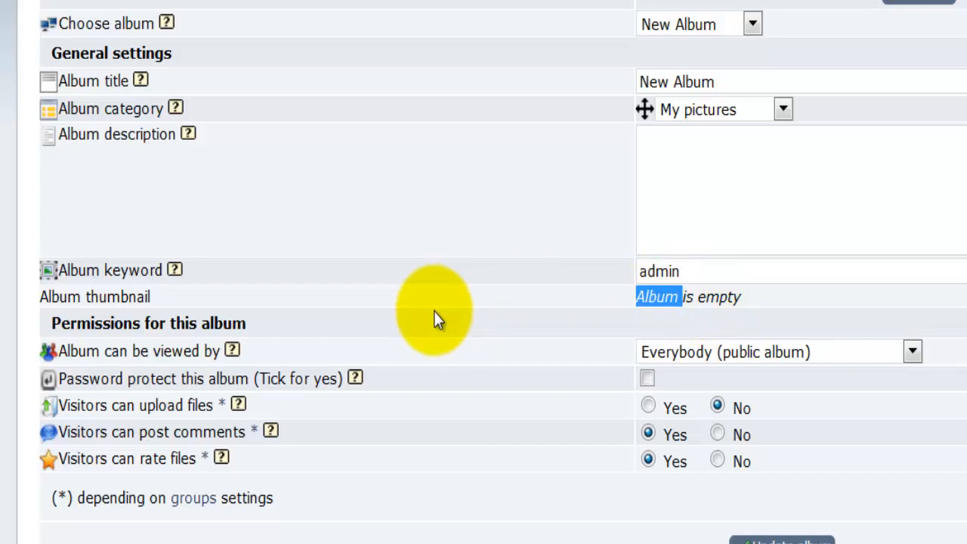
pyautogui.scroll(-3, 433, 313)
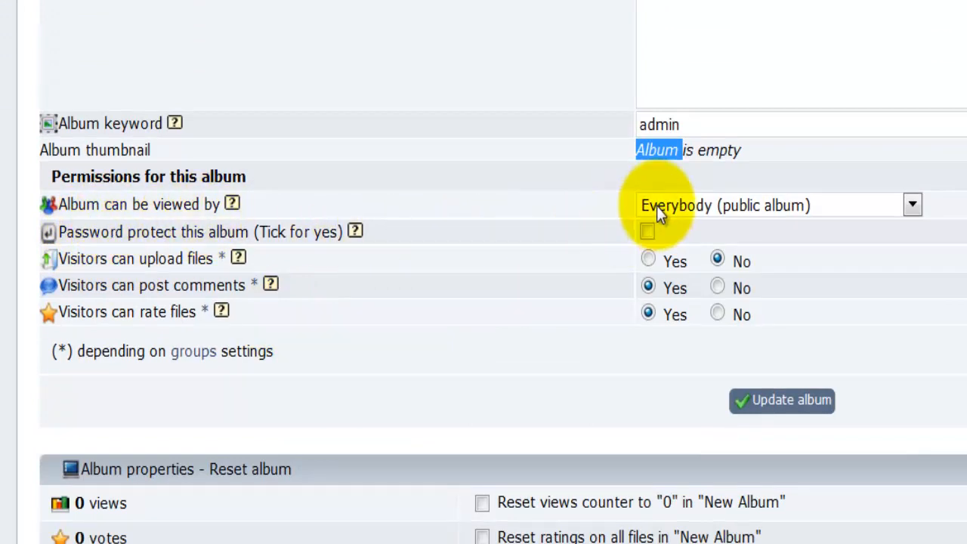
pyautogui.click(680, 206)
pyautogui.click(680, 206)
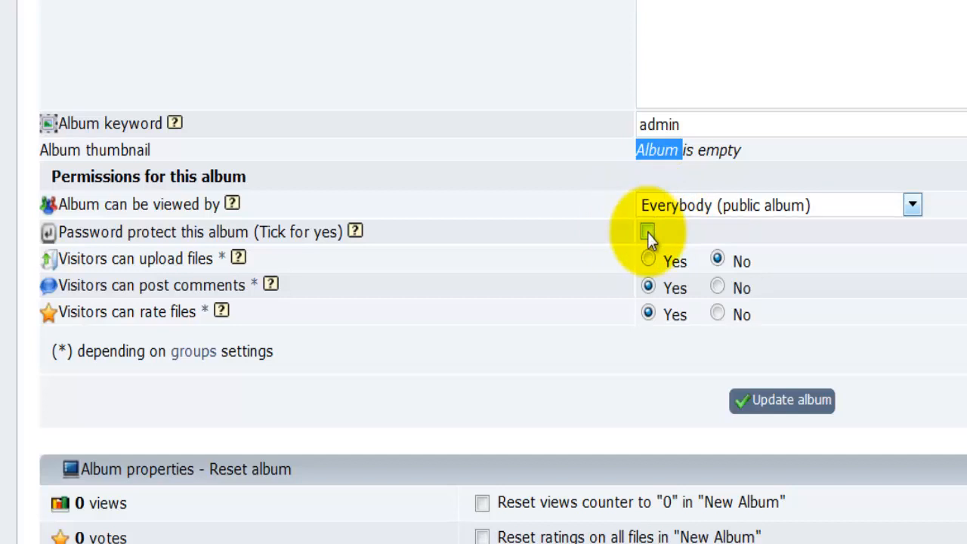
# Try out password protection for the album, including its password and hint fields, and switch the protection off again
pyautogui.click(647, 233)
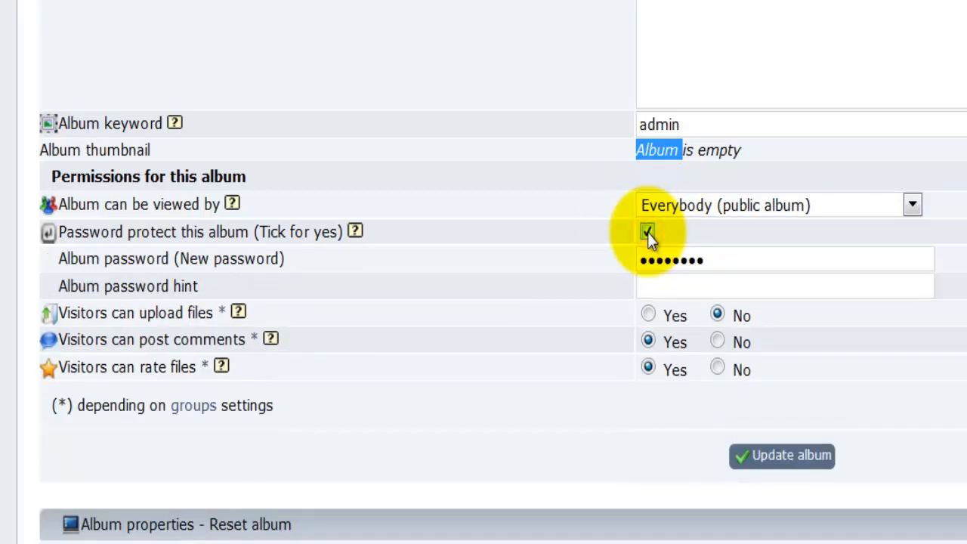
pyautogui.click(647, 233)
pyautogui.click(648, 232)
pyautogui.doubleClick(658, 260)
pyautogui.click(654, 281)
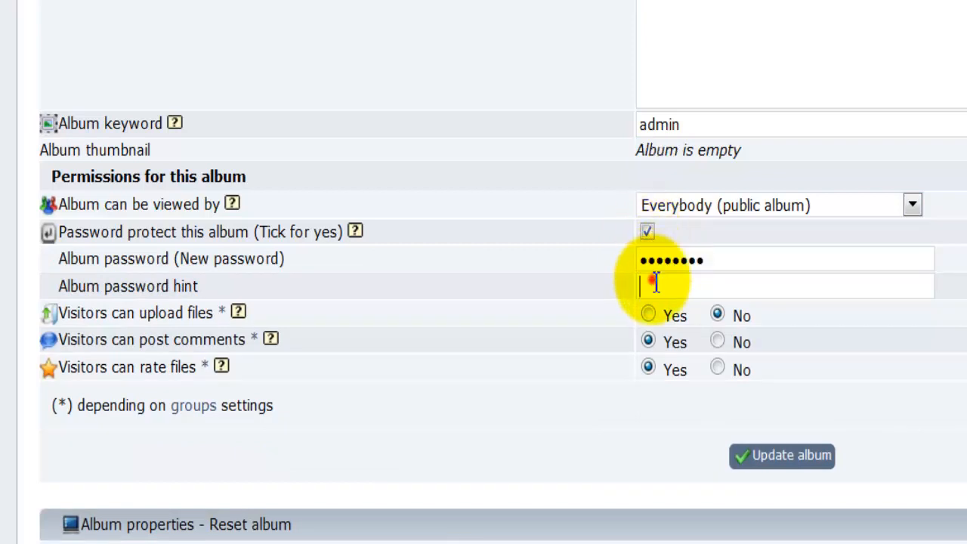
pyautogui.click(652, 233)
pyautogui.click(652, 232)
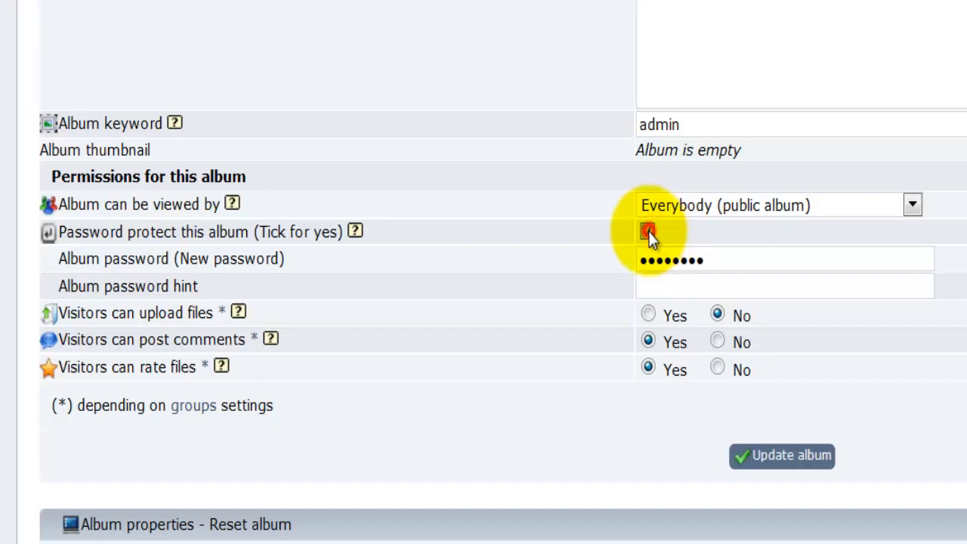
pyautogui.click(648, 228)
pyautogui.click(649, 232)
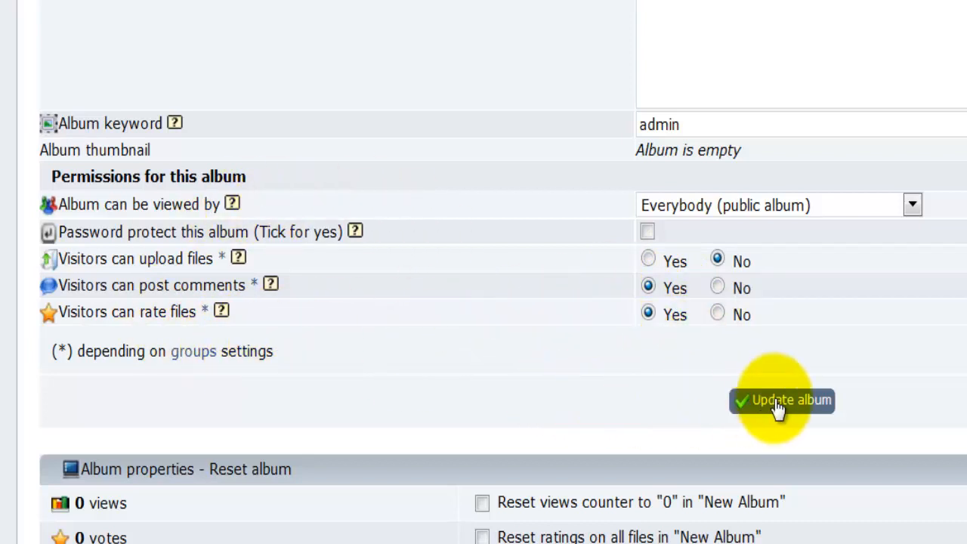
# Examine the views, votes, comments and files entries in the album's reset section
pyautogui.scroll(-5, 778, 408)
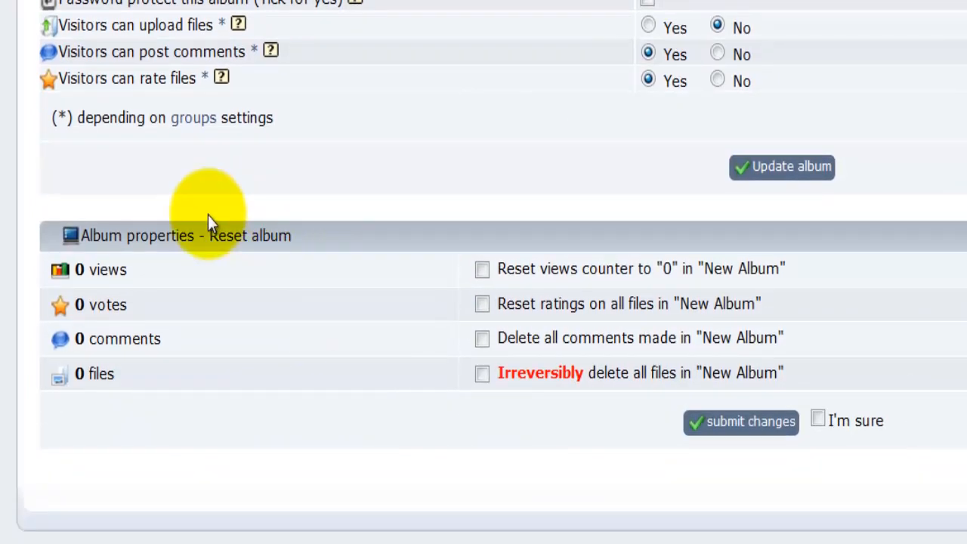
pyautogui.doubleClick(213, 242)
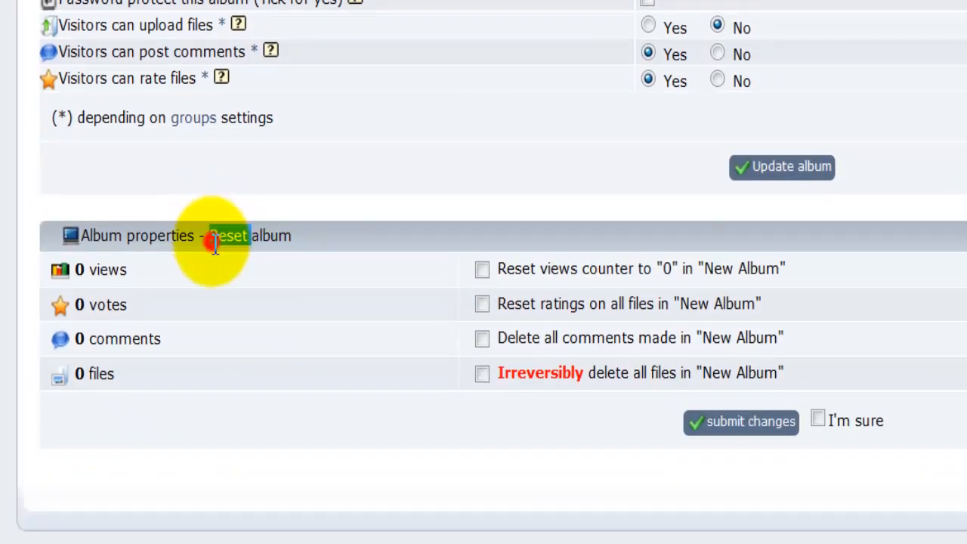
pyautogui.doubleClick(121, 274)
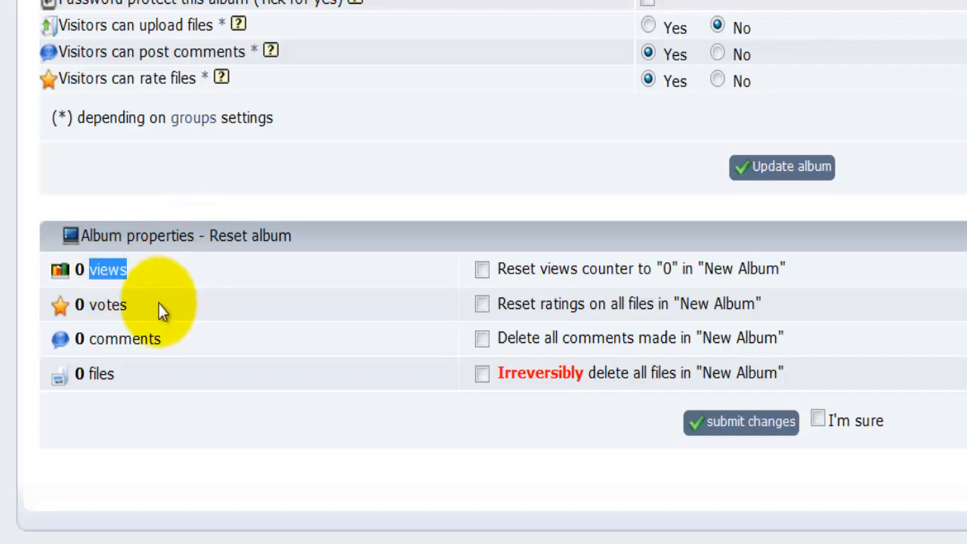
pyautogui.doubleClick(122, 305)
pyautogui.click(138, 337)
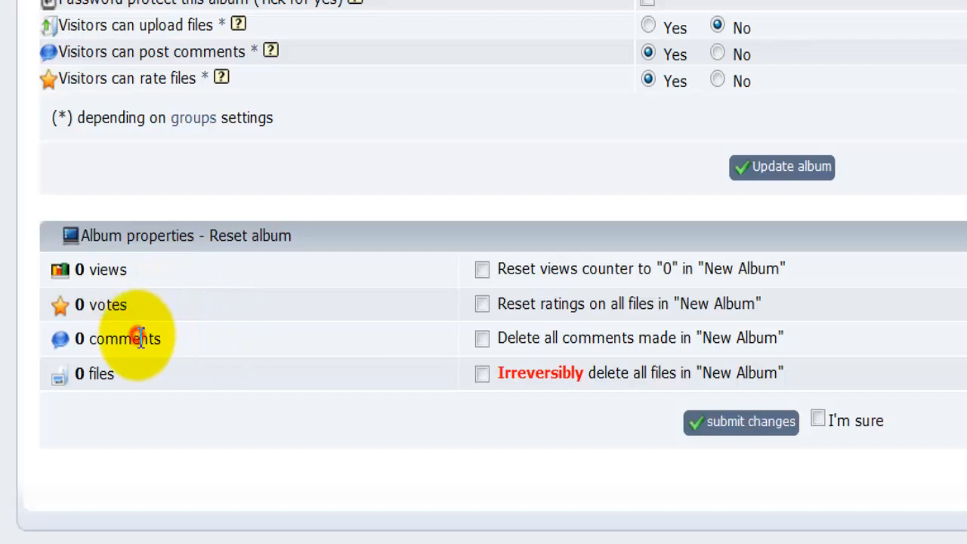
pyautogui.doubleClick(103, 373)
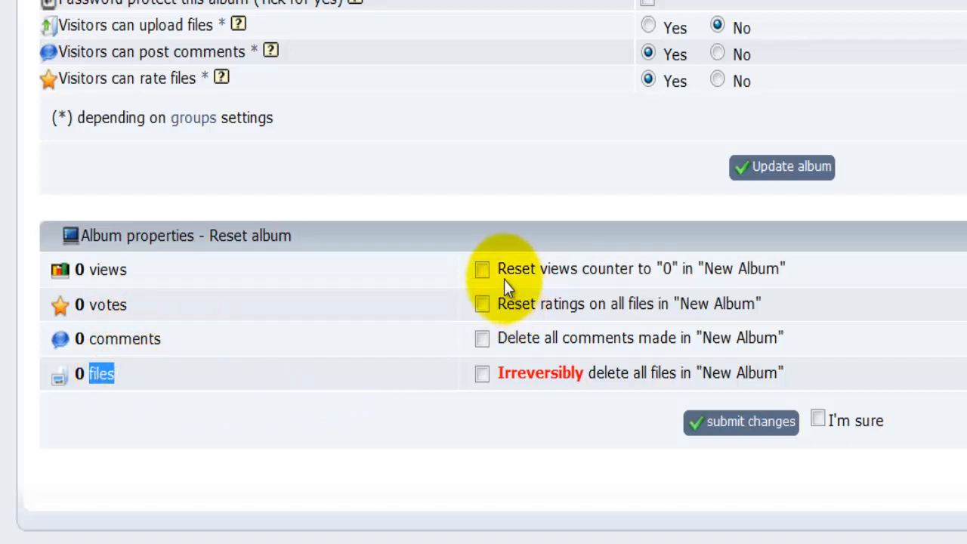
pyautogui.click(400, 287)
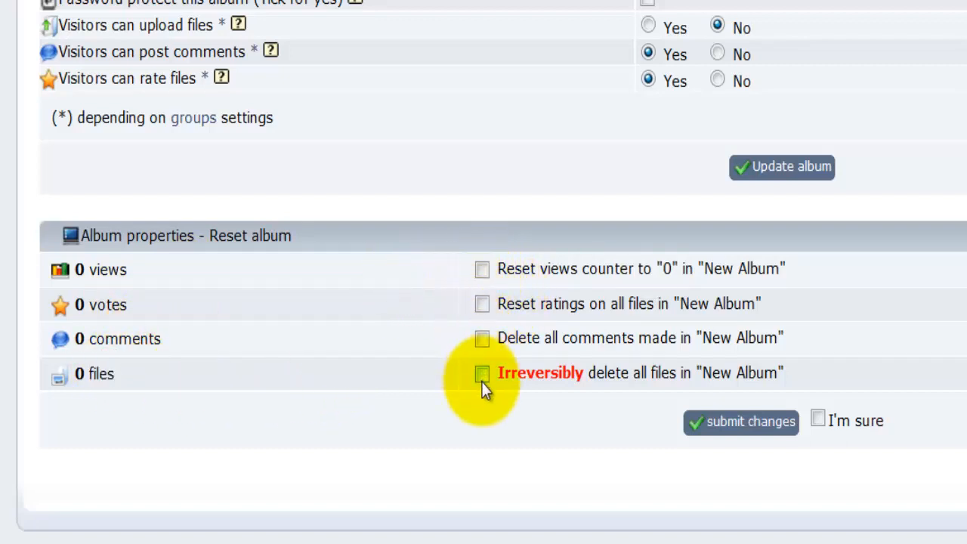
# Try selecting all four reset options for New Album and clear them again
pyautogui.click(483, 271)
pyautogui.click(482, 304)
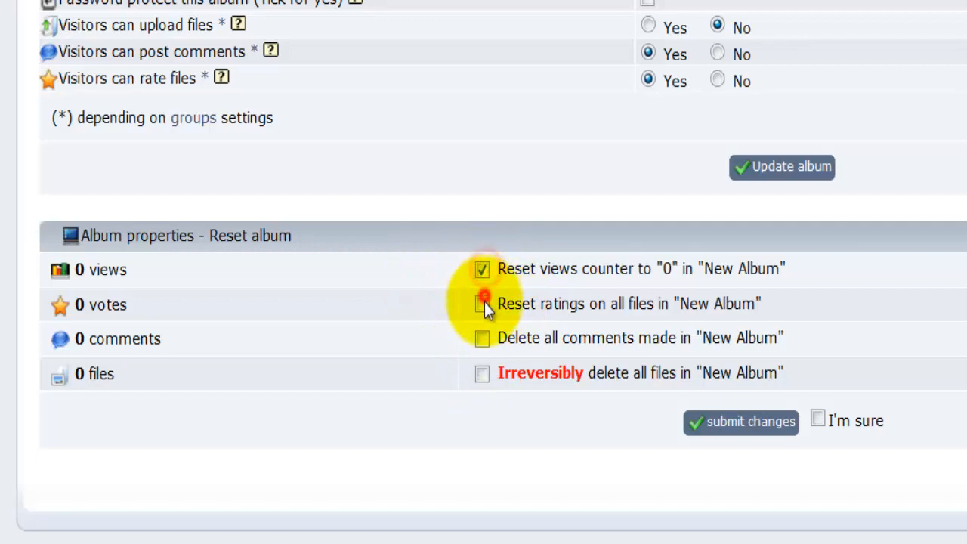
pyautogui.click(482, 338)
pyautogui.click(482, 374)
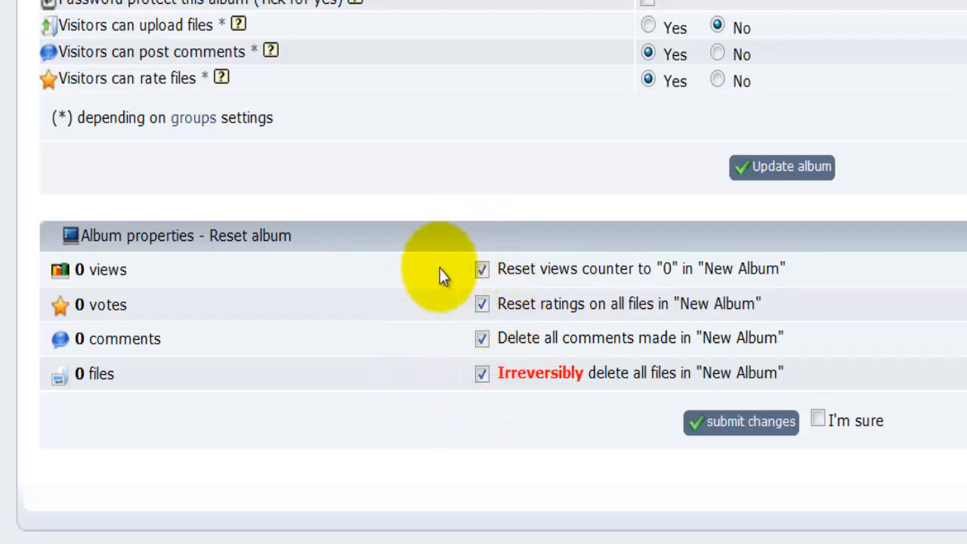
pyautogui.click(480, 373)
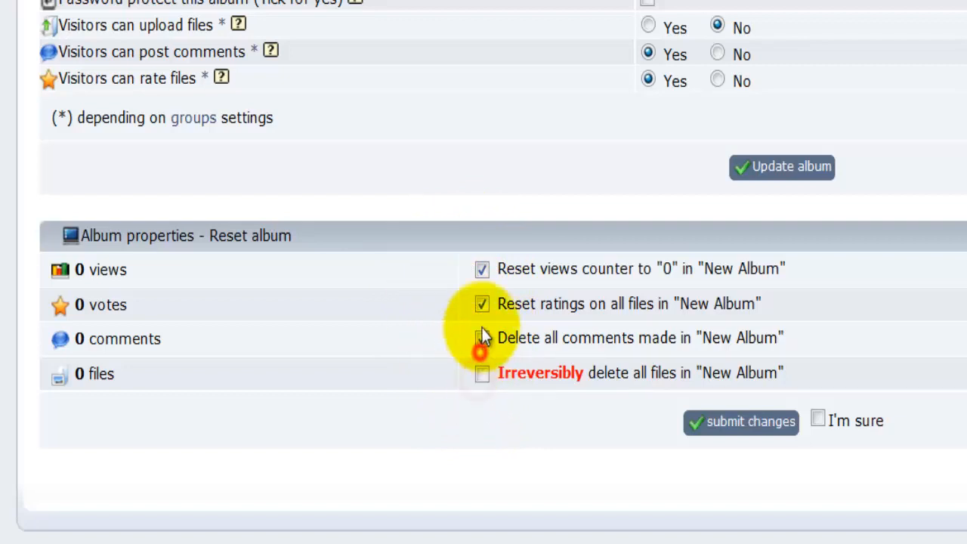
pyautogui.click(482, 339)
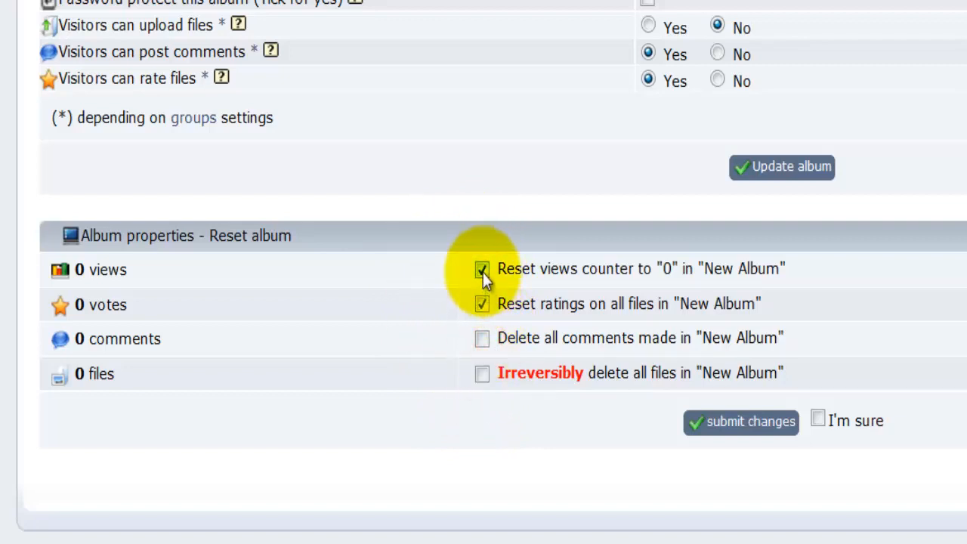
pyautogui.click(482, 270)
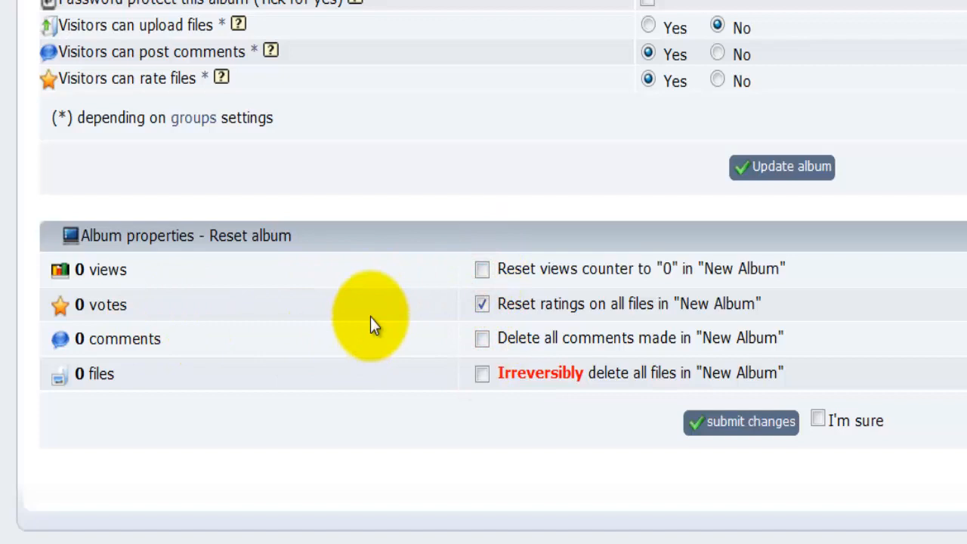
pyautogui.click(482, 304)
# Select resetting the views counter to 0 for New Album, confirm being sure, and submit the changes
pyautogui.click(482, 270)
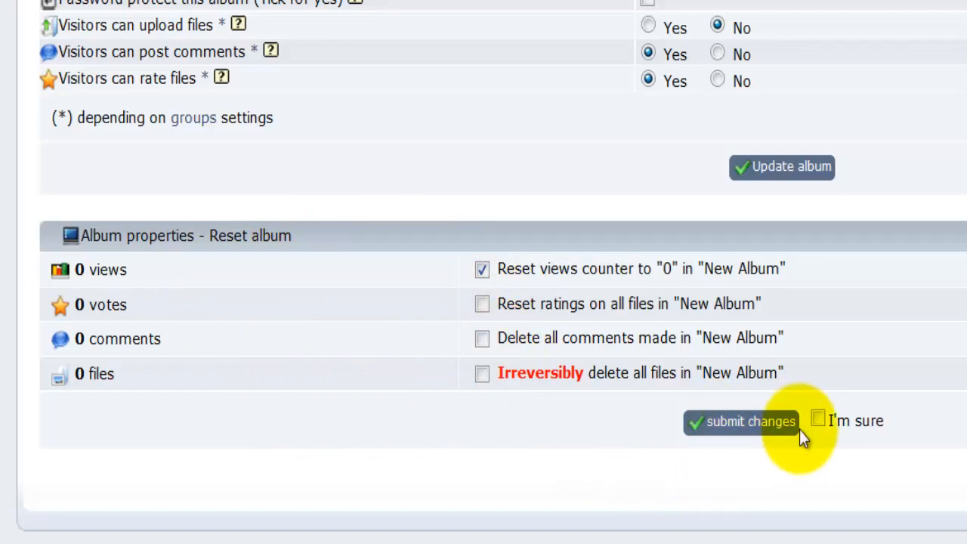
pyautogui.click(816, 420)
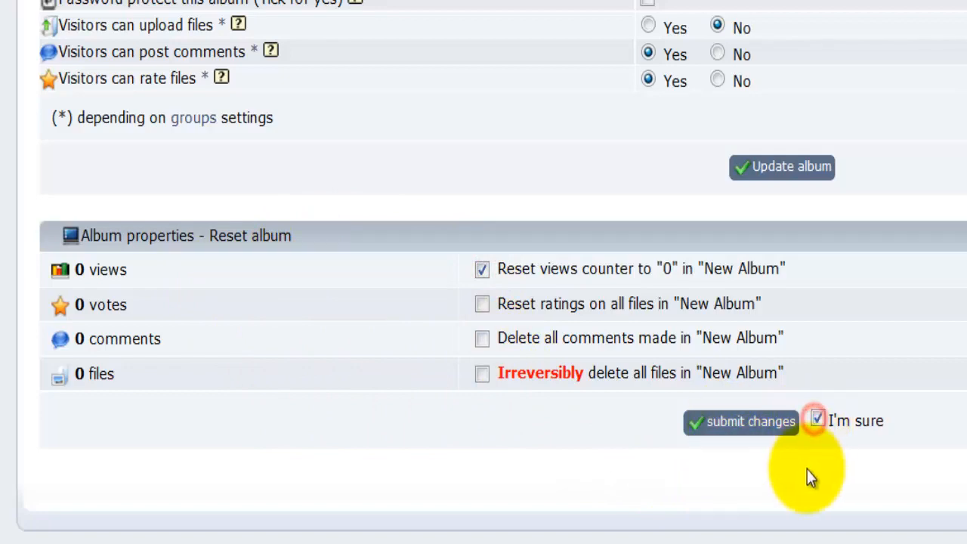
pyautogui.click(751, 437)
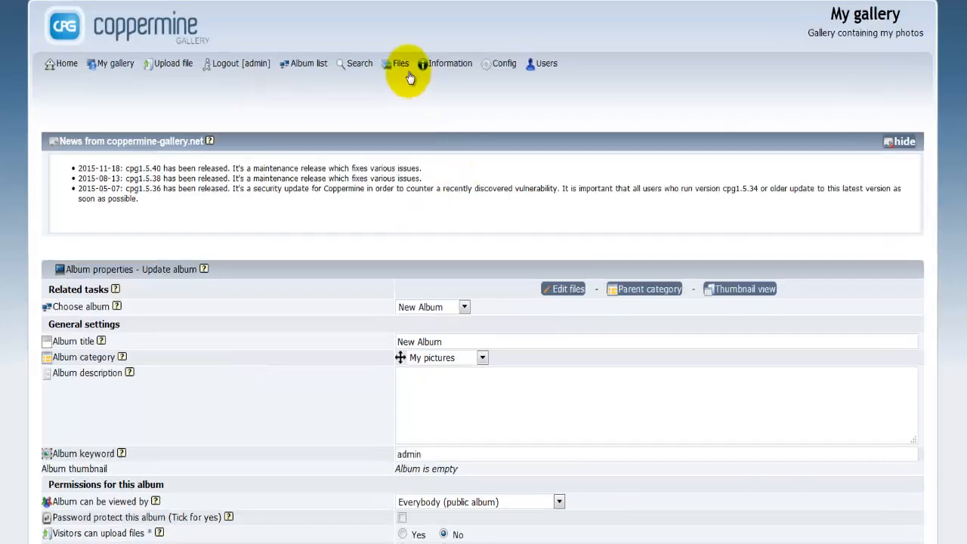
# Open the picture manager for sorting pictures and display the contents of New Album
pyautogui.moveTo(404, 64)
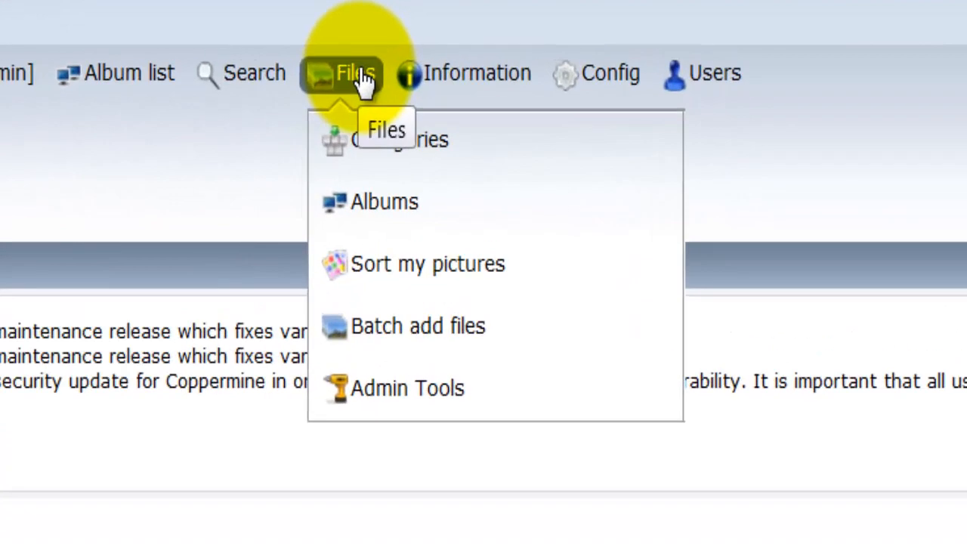
pyautogui.click(617, 276)
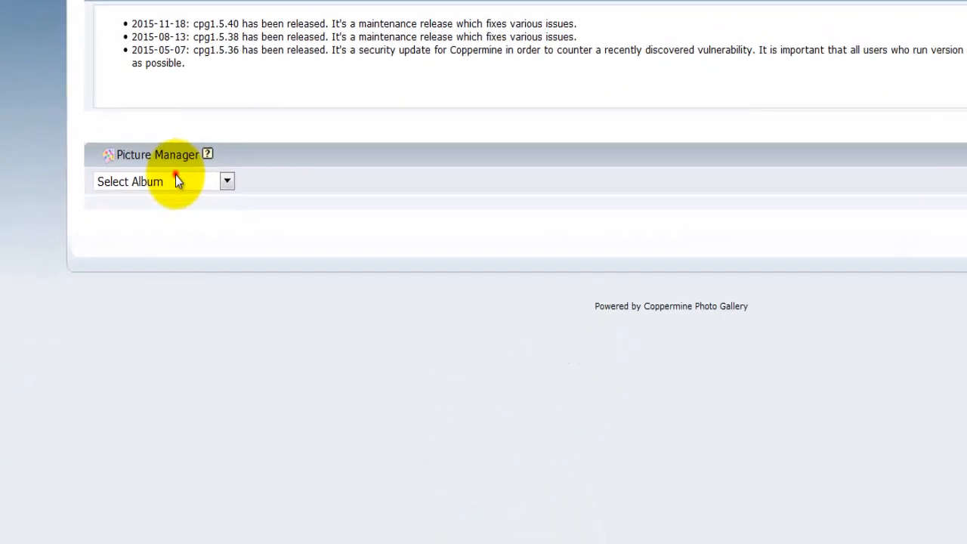
pyautogui.click(139, 262)
pyautogui.click(132, 302)
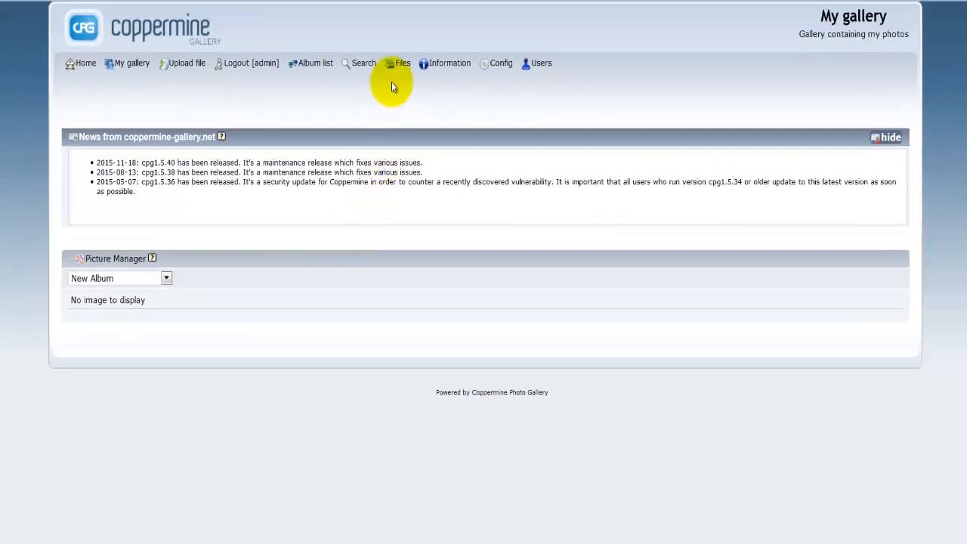
# Open the batch add files page and examine its directory selection, browsable interface and preview thumbnail options
pyautogui.moveTo(399, 62)
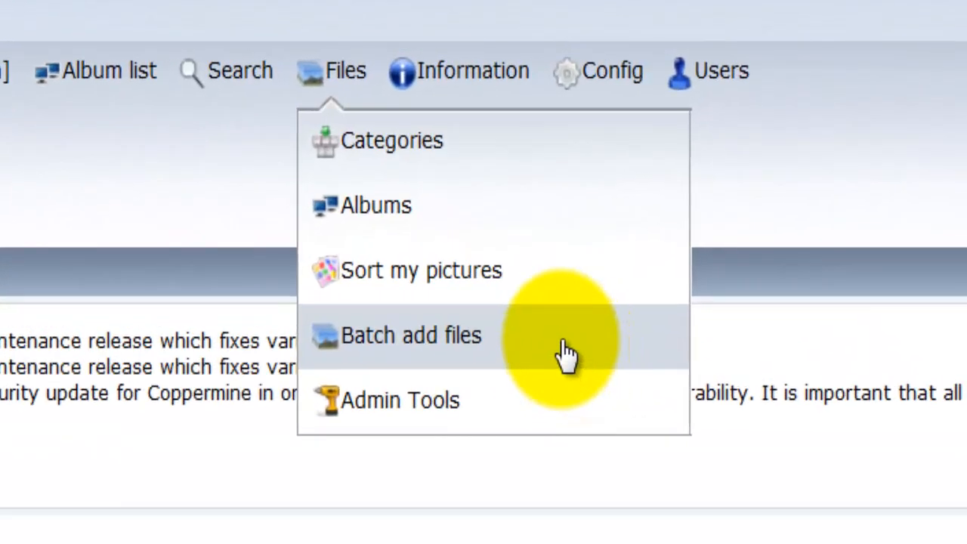
pyautogui.click(485, 165)
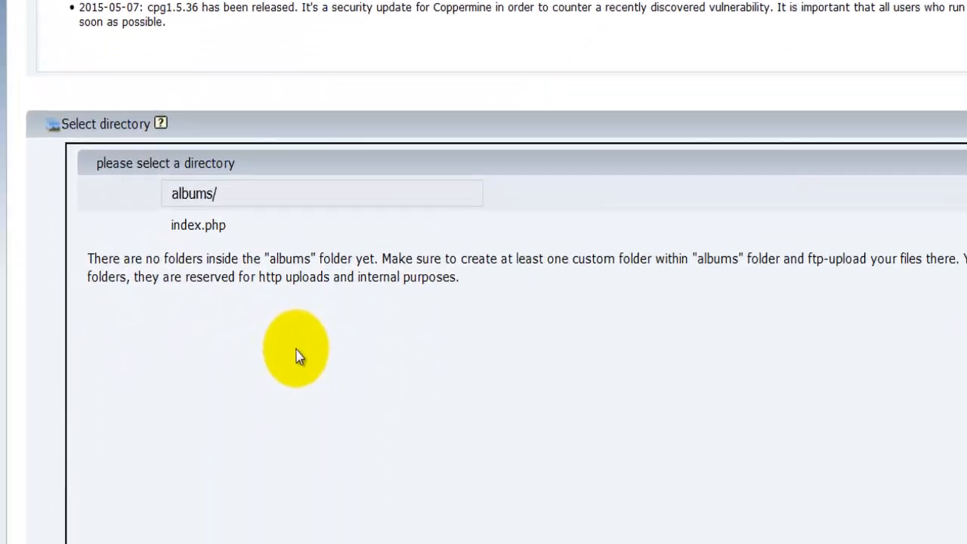
pyautogui.scroll(-3, 316, 330)
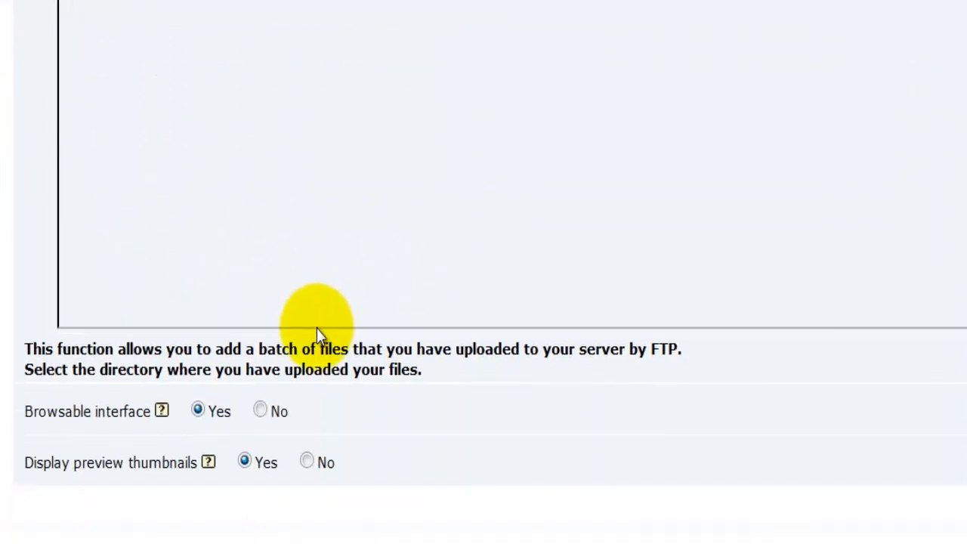
pyautogui.scroll(-2, 317, 328)
pyautogui.scroll(8, 317, 328)
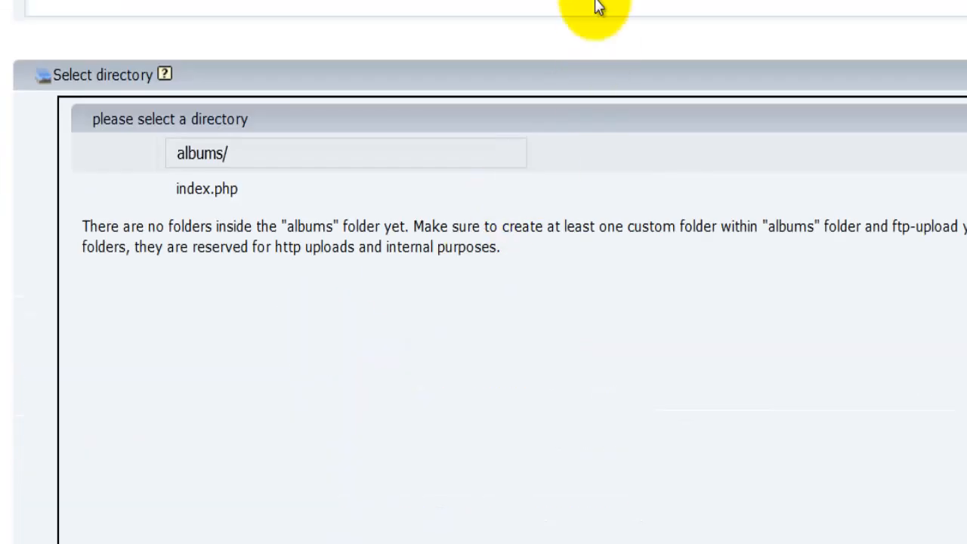
pyautogui.moveTo(421, 31)
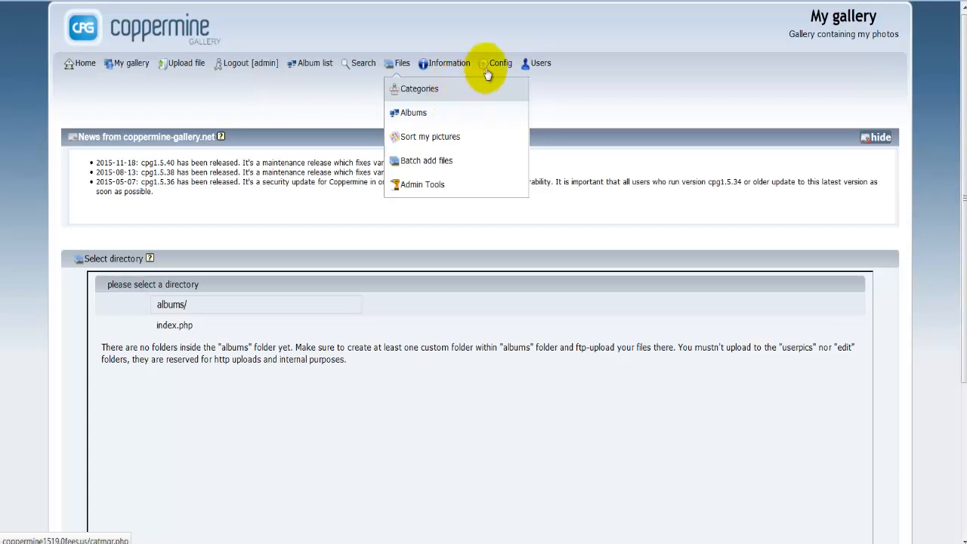
pyautogui.moveTo(492, 66)
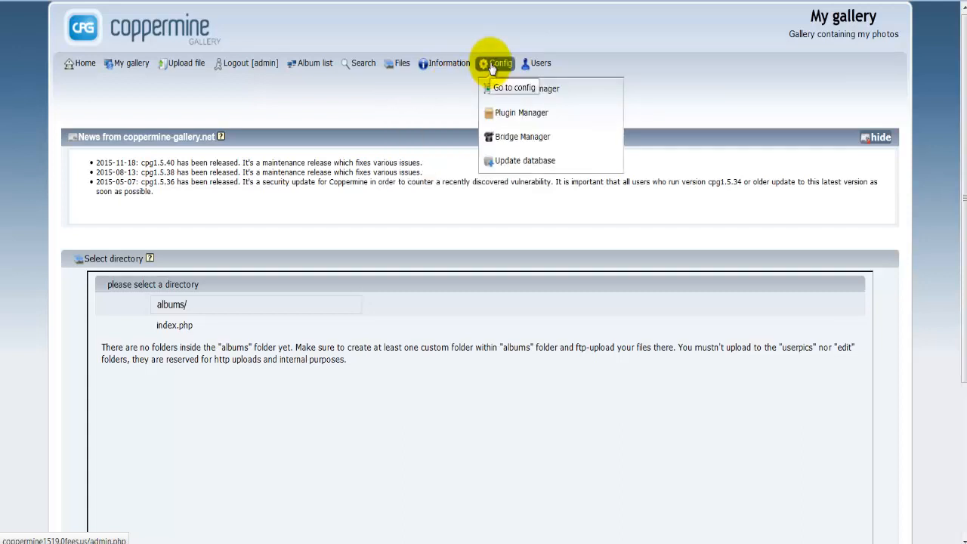
pyautogui.moveTo(400, 66)
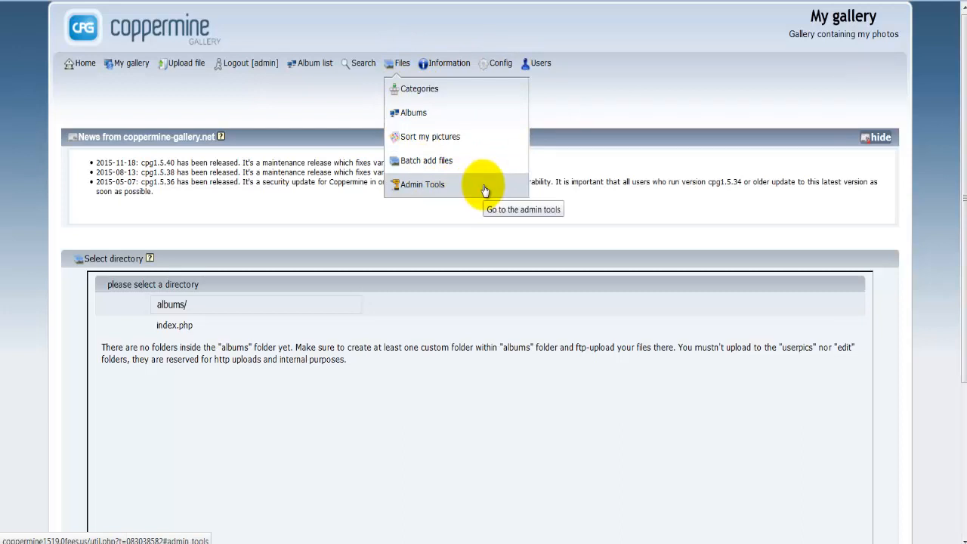
pyautogui.click(449, 114)
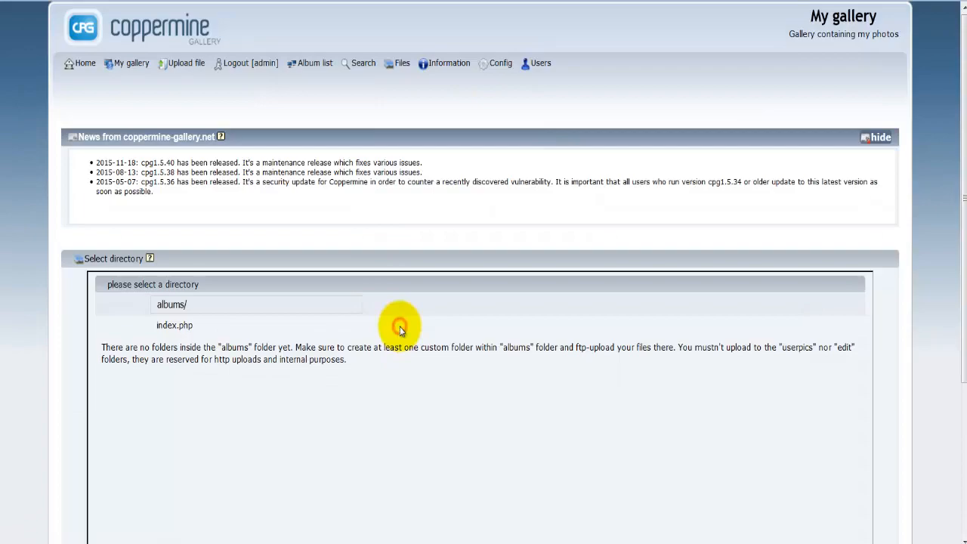